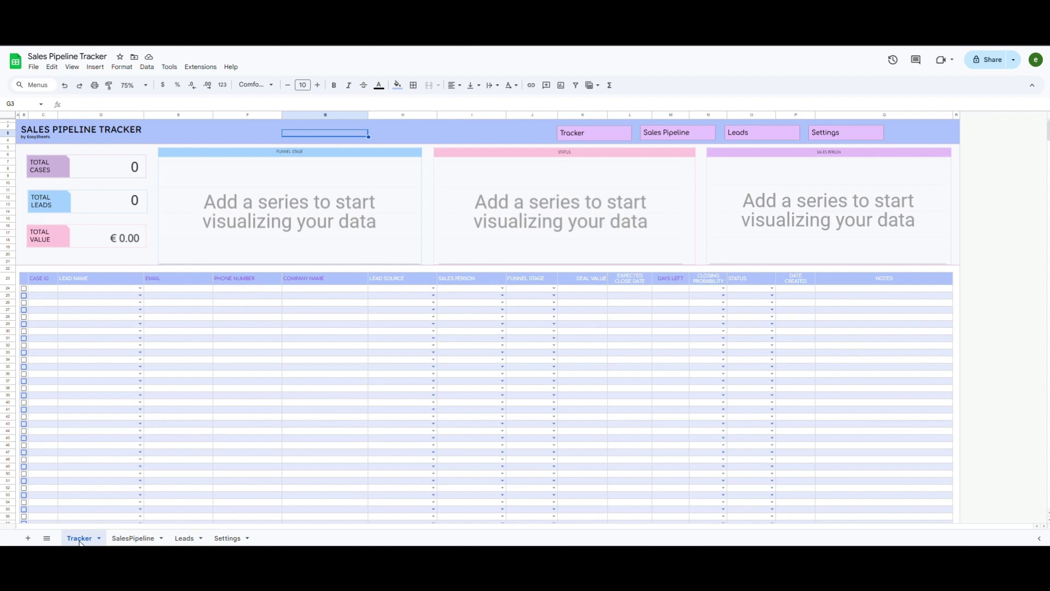
Step: Move from the SalesPipeline sheet to the Leads sheet's empty lead table
{"action": "left_click", "coordinate": [134, 539]}
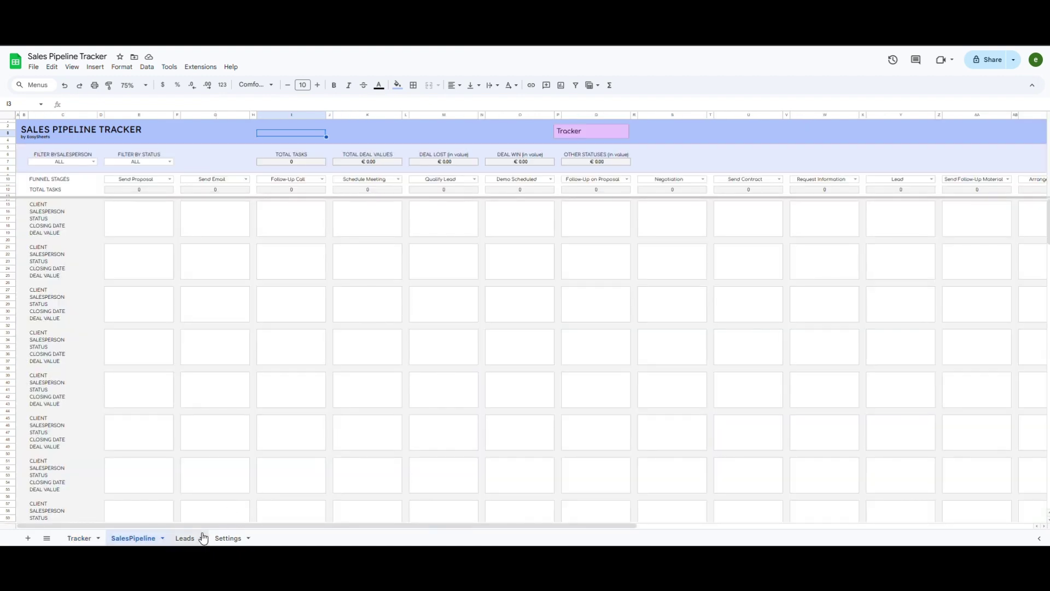
{"action": "left_click", "coordinate": [186, 539]}
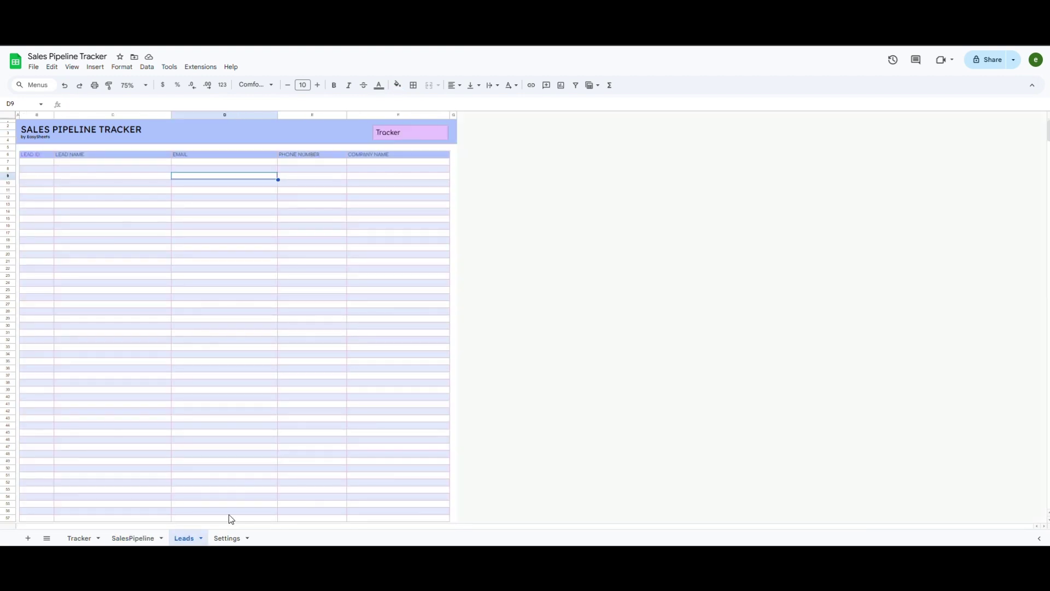
Step: On the Settings sheet, review the Funnel Stage, Lead Source, Status and Sales Reps lists
{"action": "left_click", "coordinate": [229, 538]}
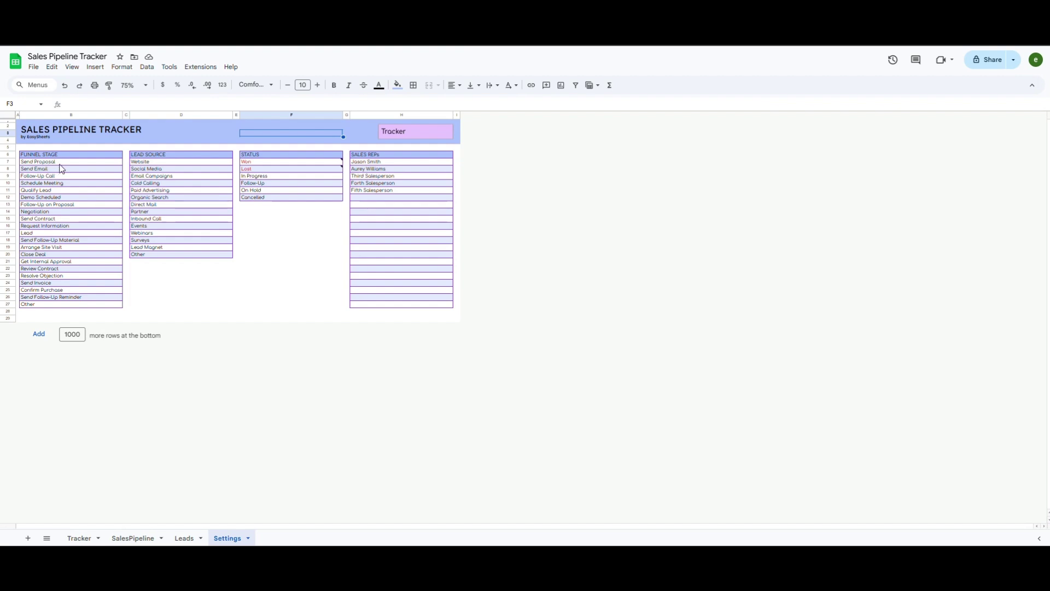
{"action": "left_click_drag", "start_coordinate": [74, 156], "coordinate": [79, 312]}
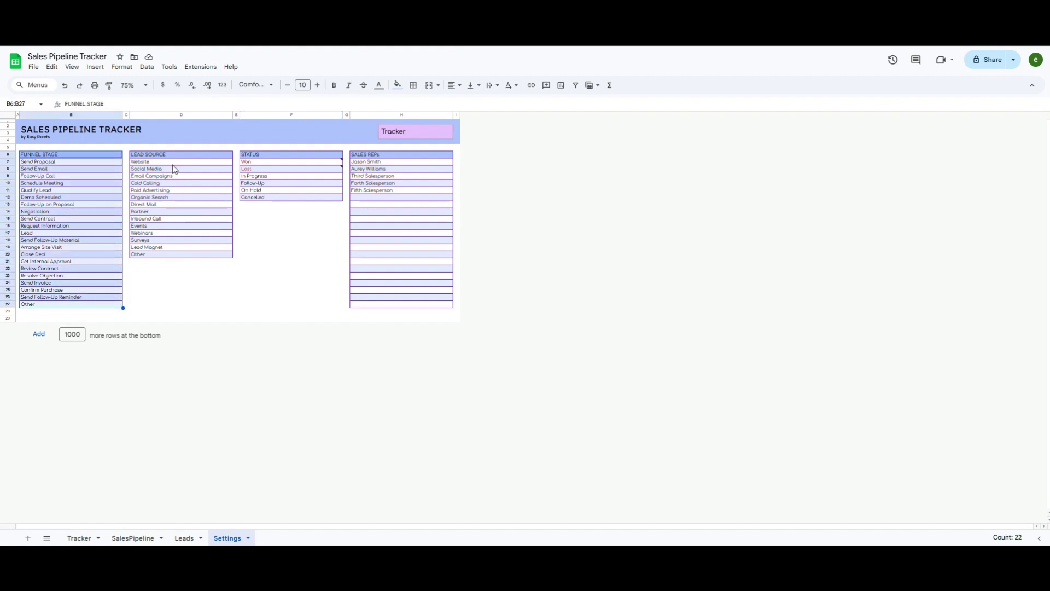
{"action": "left_click_drag", "start_coordinate": [172, 162], "coordinate": [168, 255]}
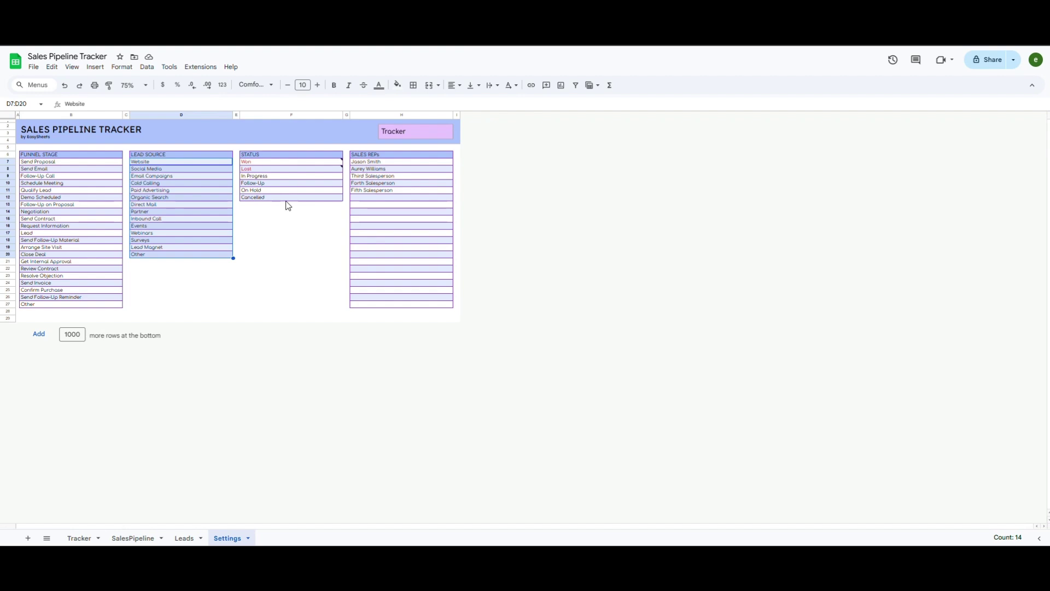
{"action": "left_click_drag", "start_coordinate": [285, 198], "coordinate": [278, 157]}
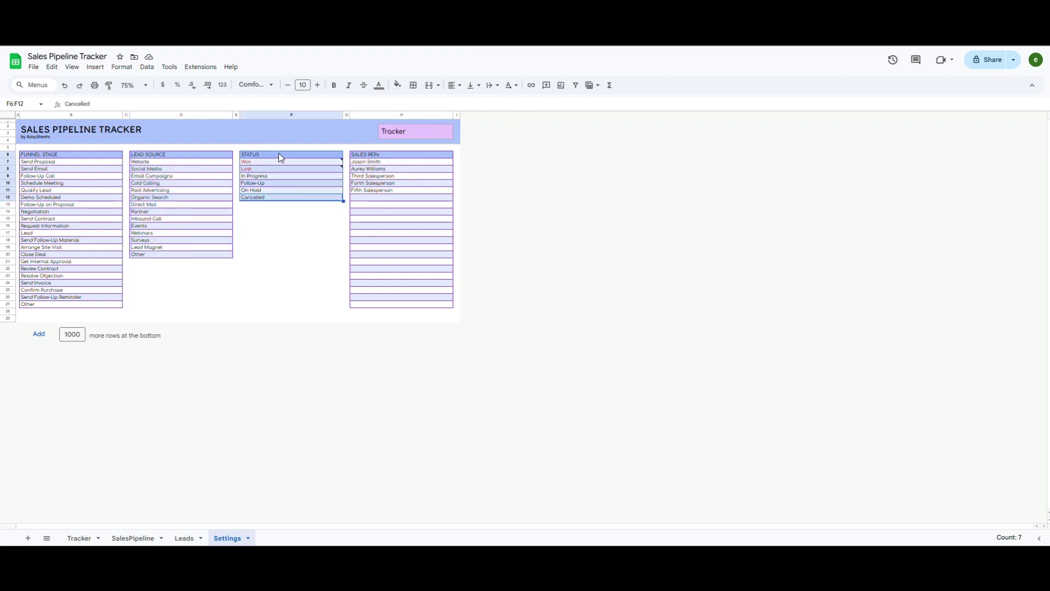
{"action": "left_click", "coordinate": [393, 157]}
{"action": "left_click_drag", "start_coordinate": [395, 161], "coordinate": [397, 306]}
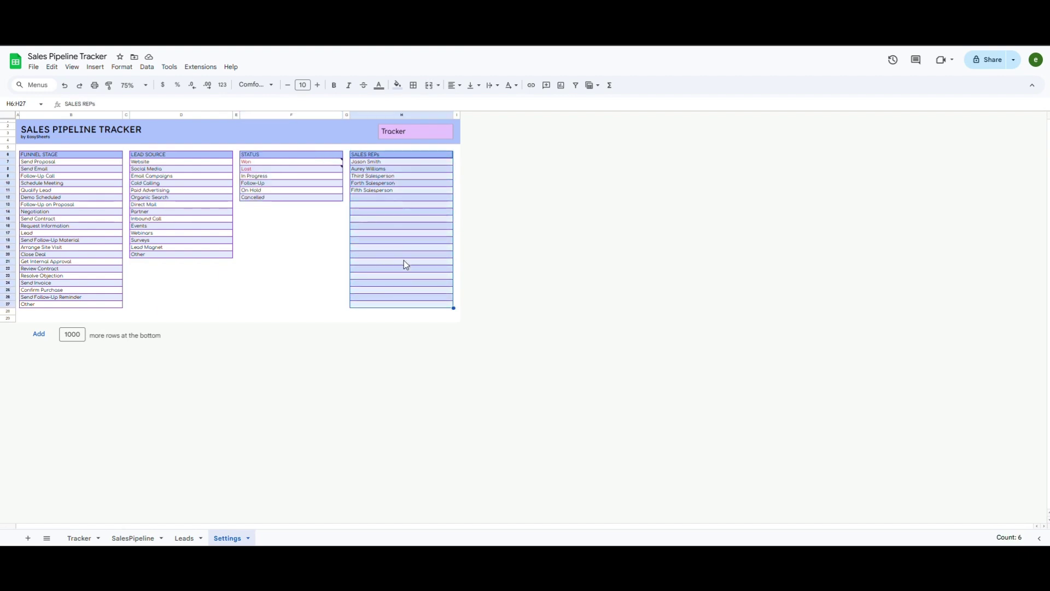
{"action": "left_click", "coordinate": [394, 198]}
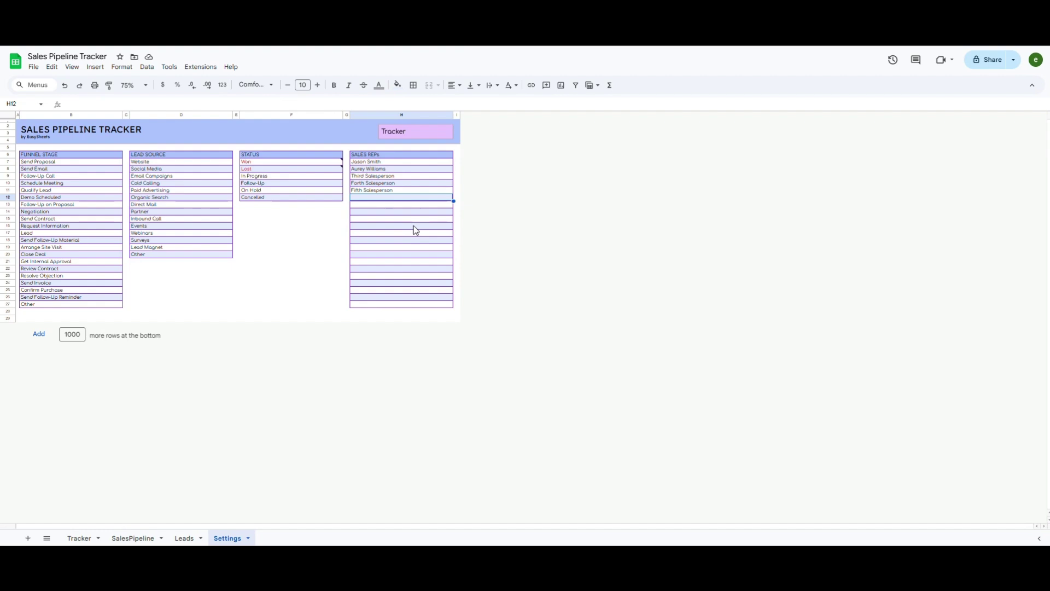
Step: On the Leads sheet, enter Lead 1 with its e-mail, phone number and company COmpany XYZ
{"action": "left_click", "coordinate": [184, 538]}
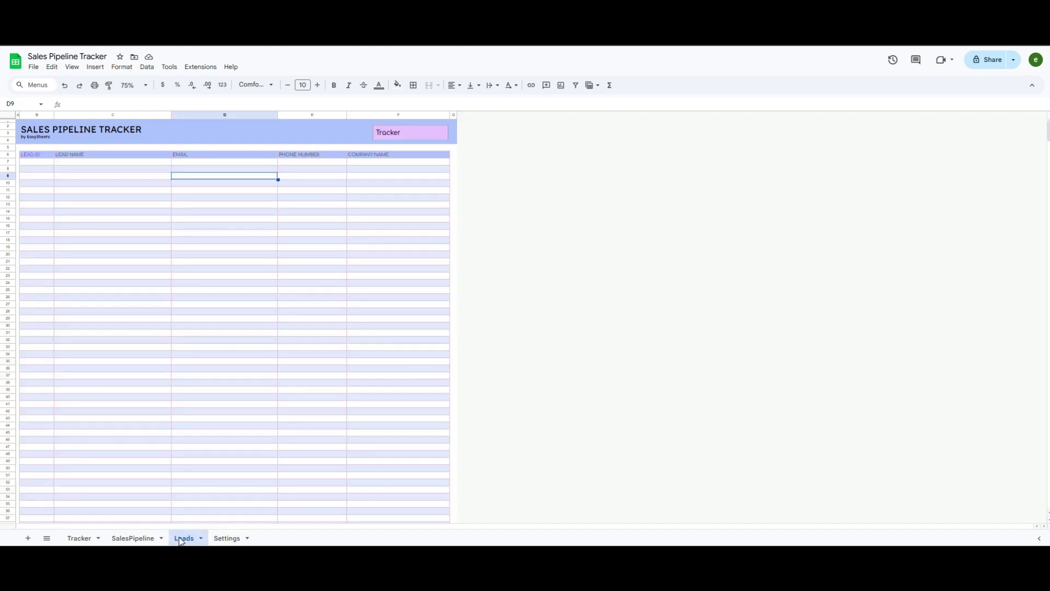
{"action": "left_click", "coordinate": [104, 162]}
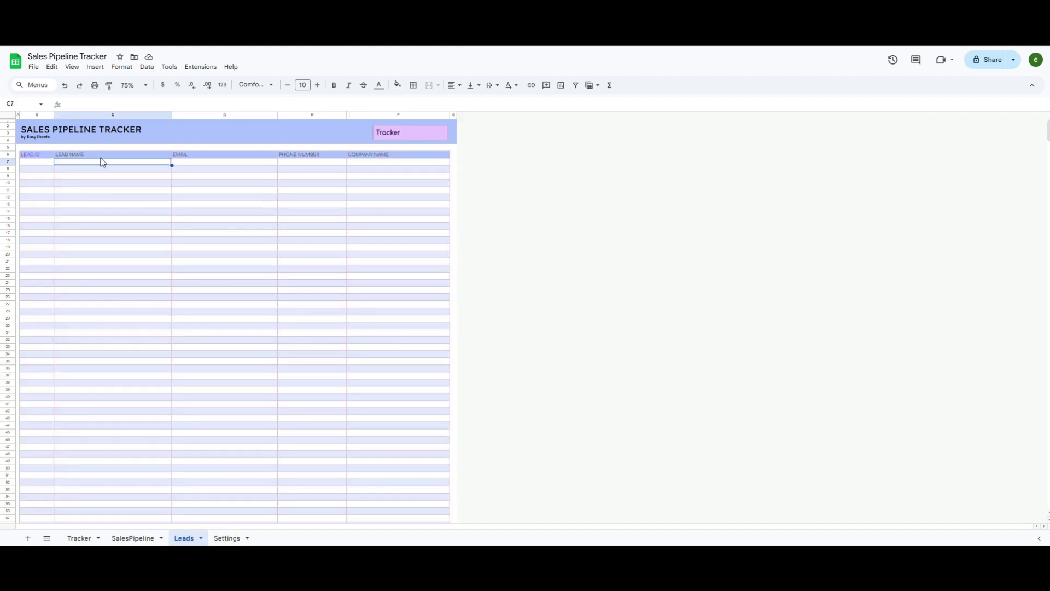
{"action": "type", "text": "Lead 1"}
{"action": "key", "text": "Tab"}
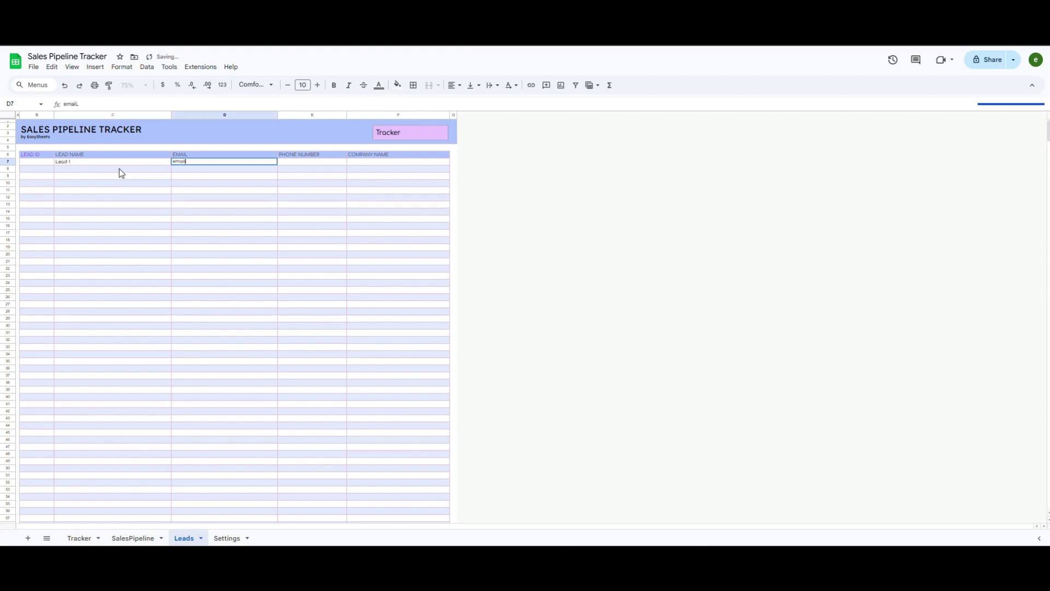
{"action": "key", "text": "Tab"}
{"action": "type", "text": "222 333 444"}
{"action": "key", "text": "Tab"}
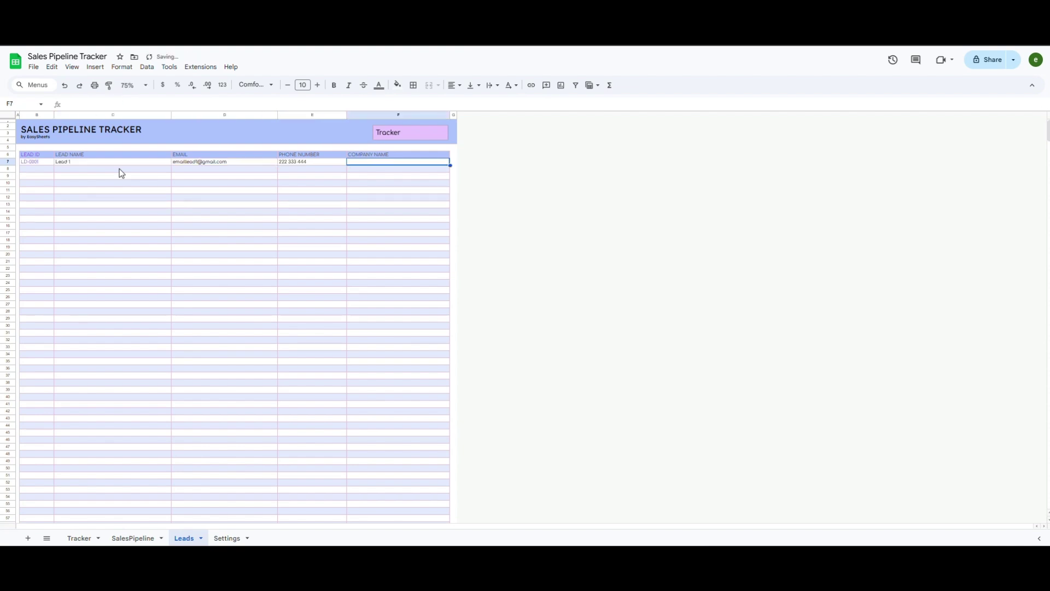
{"action": "type", "text": "COmpany XYZ"}
{"action": "key", "text": "Return"}
Step: Add Lead 2 with its e-mail, phone number and company Company XYZ 2
{"action": "type", "text": "Lead 2"}
{"action": "key", "text": "Tab"}
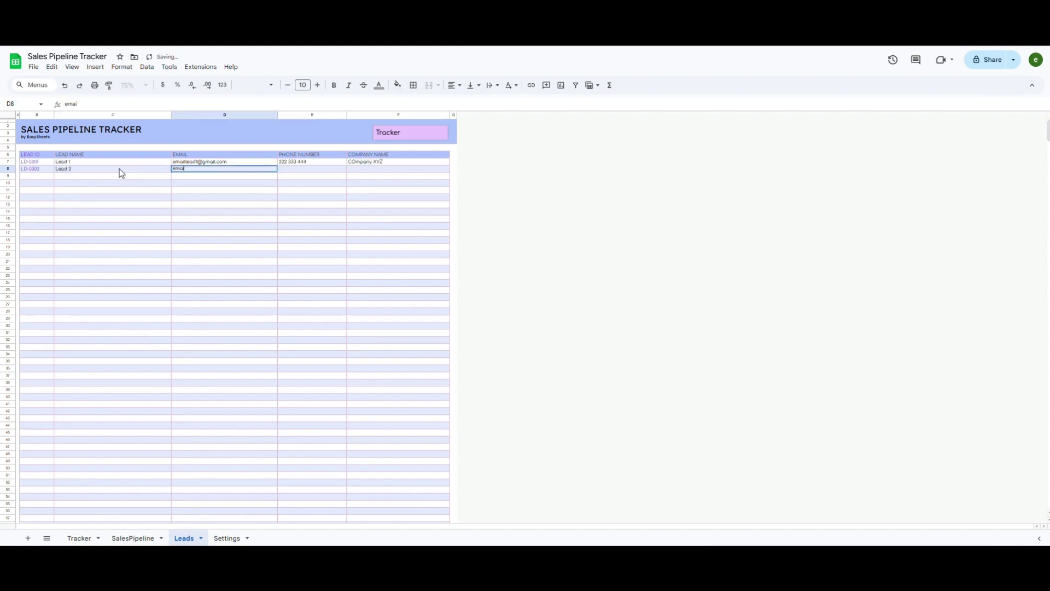
{"action": "key", "text": "Tab"}
{"action": "type", "text": "333 444 555"}
{"action": "key", "text": "Tab"}
{"action": "type", "text": "Company XYZ 2"}
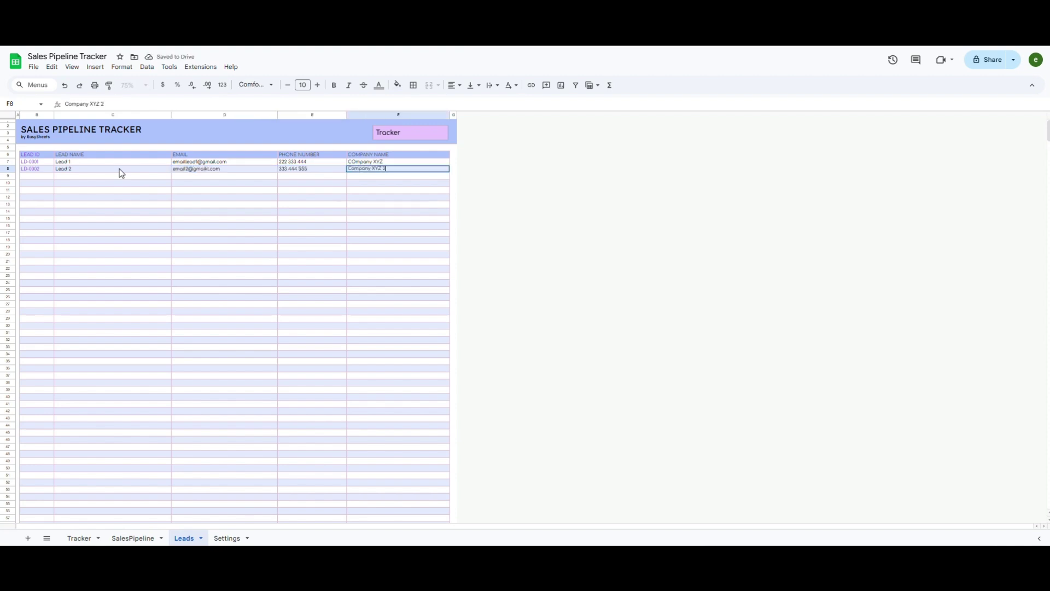
{"action": "key", "text": "Return"}
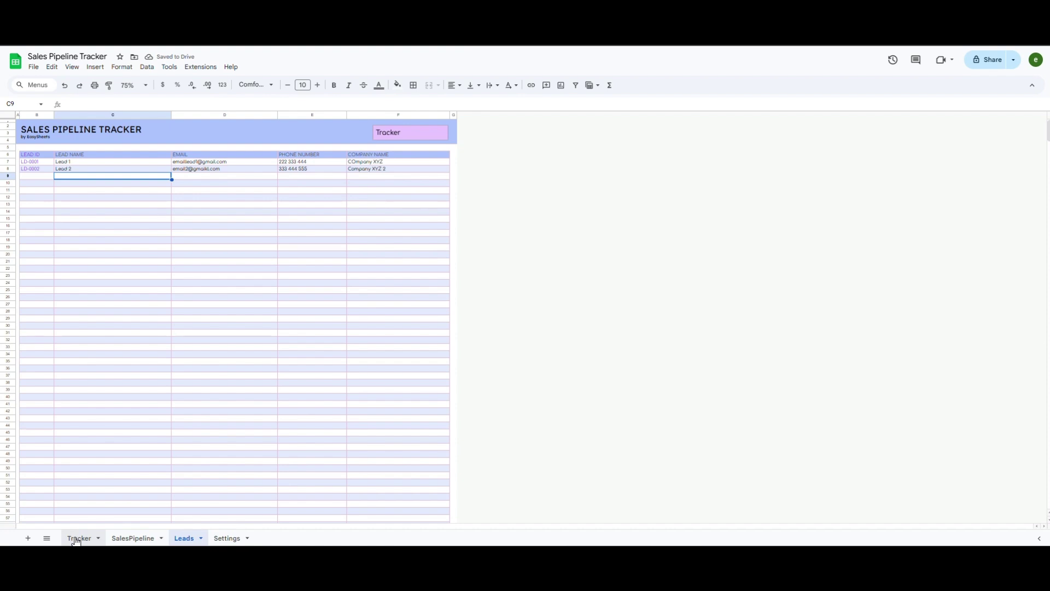
Step: In Tracker row 24, choose Lead 1, lead source Website and the first salesperson
{"action": "left_click", "coordinate": [77, 538]}
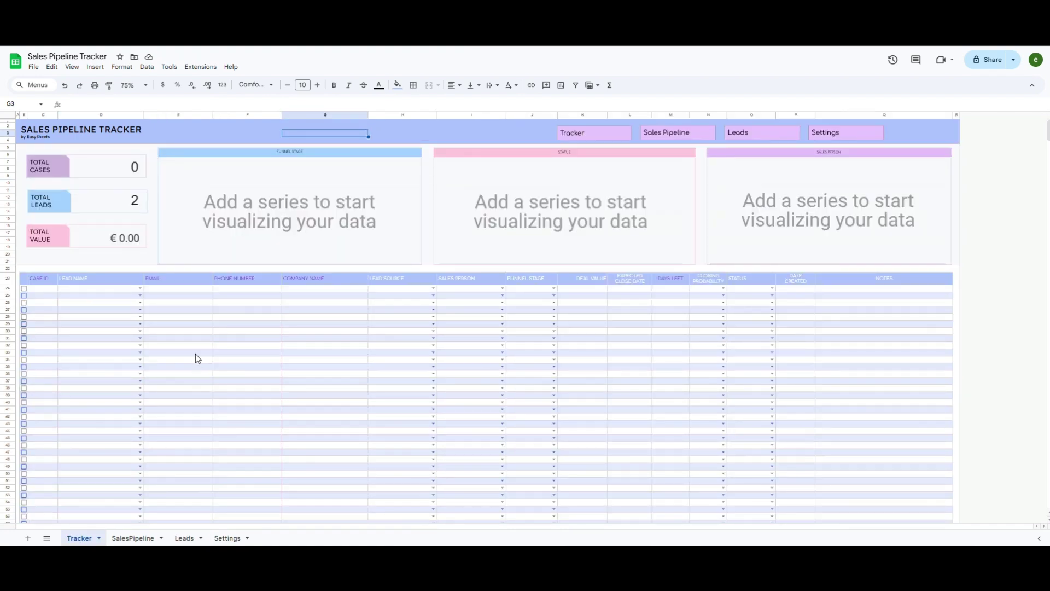
{"action": "left_click", "coordinate": [140, 288]}
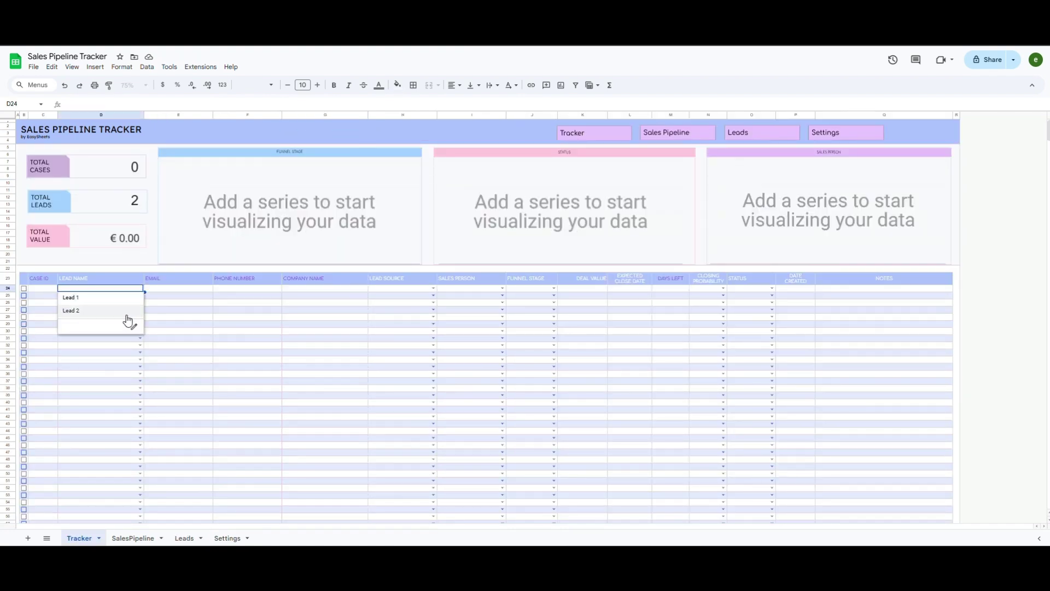
{"action": "left_click", "coordinate": [94, 300]}
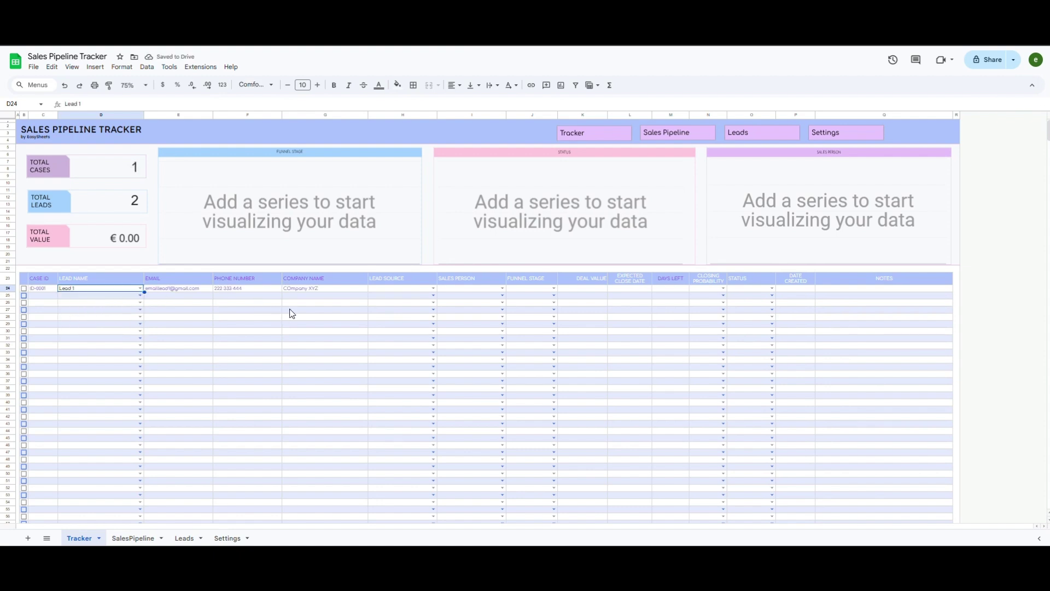
{"action": "left_click", "coordinate": [433, 288]}
{"action": "left_click", "coordinate": [399, 300]}
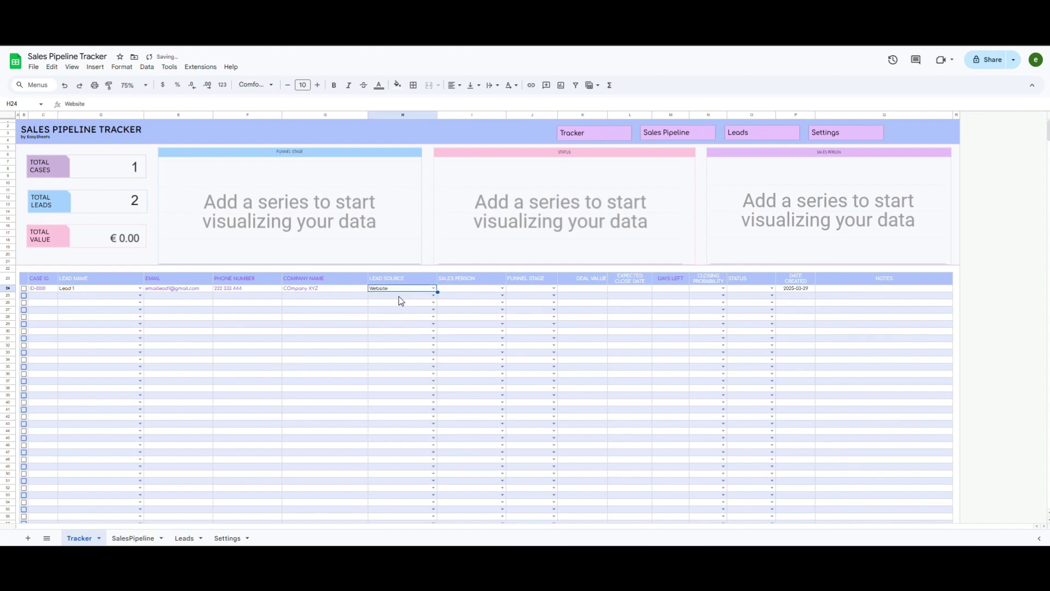
{"action": "left_click", "coordinate": [503, 289]}
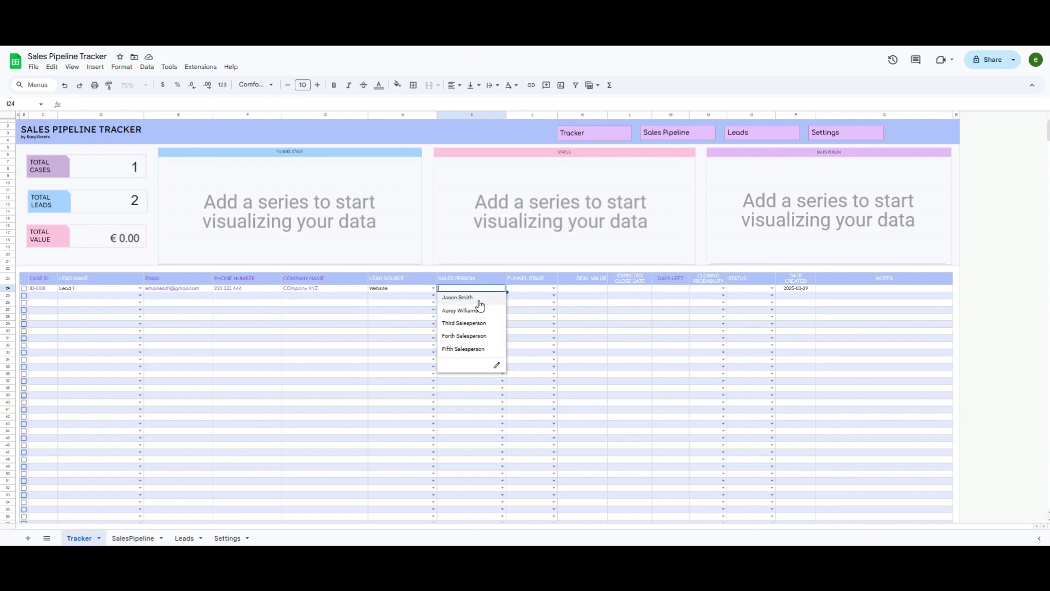
{"action": "left_click", "coordinate": [472, 298]}
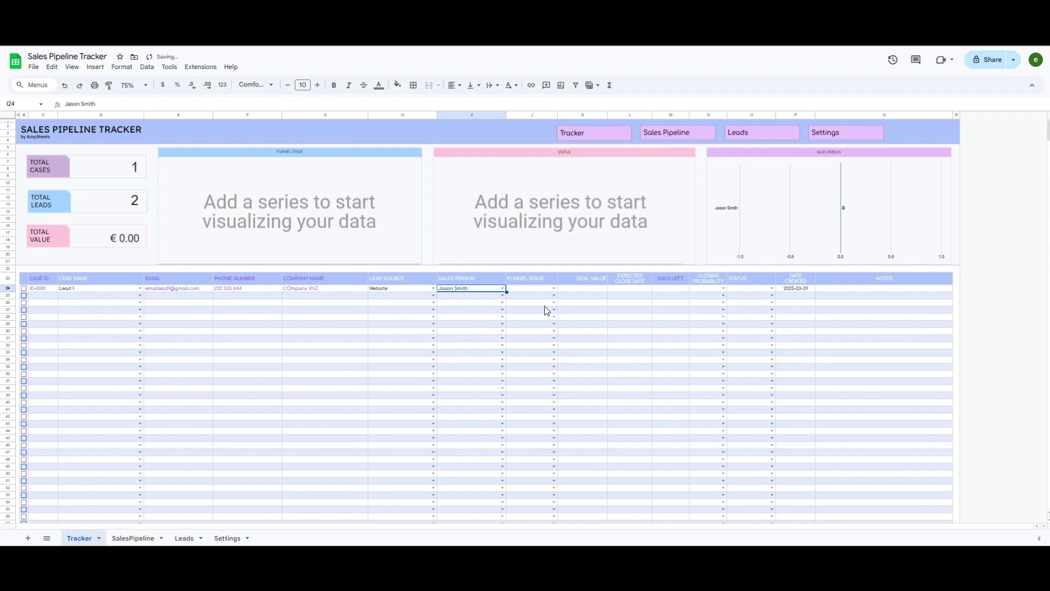
Step: Set row 24's funnel stage to Send Proposal and deal value to 15,000
{"action": "left_click", "coordinate": [554, 288]}
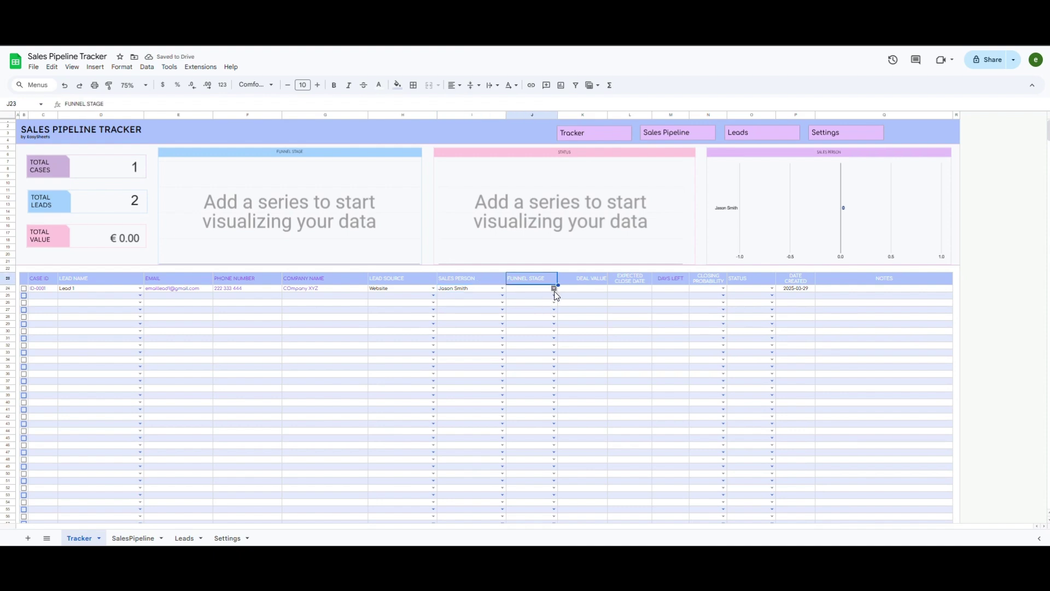
{"action": "left_click", "coordinate": [554, 288]}
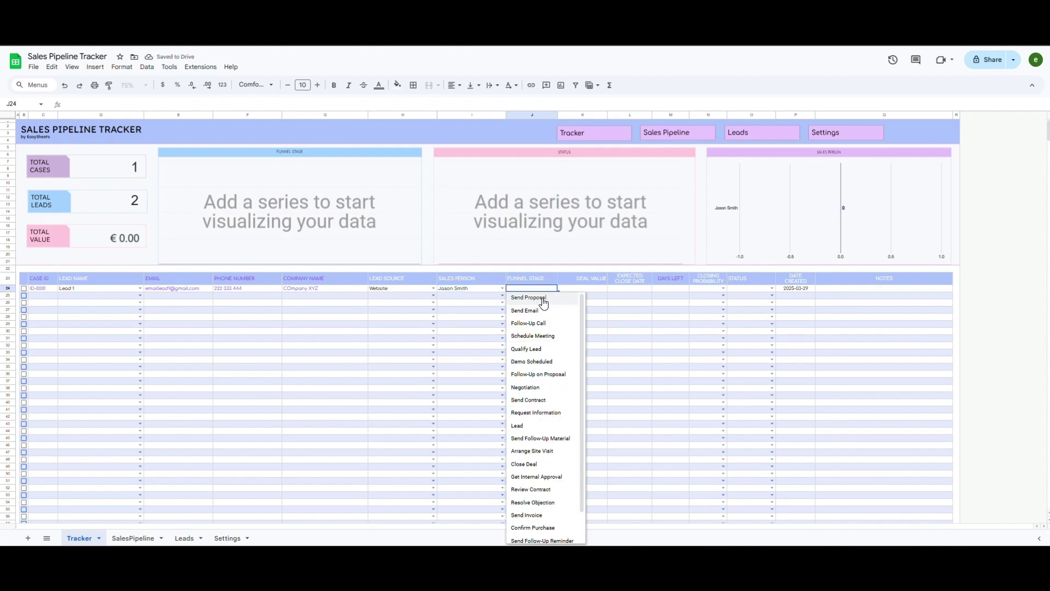
{"action": "left_click", "coordinate": [560, 298]}
{"action": "left_click", "coordinate": [591, 293]}
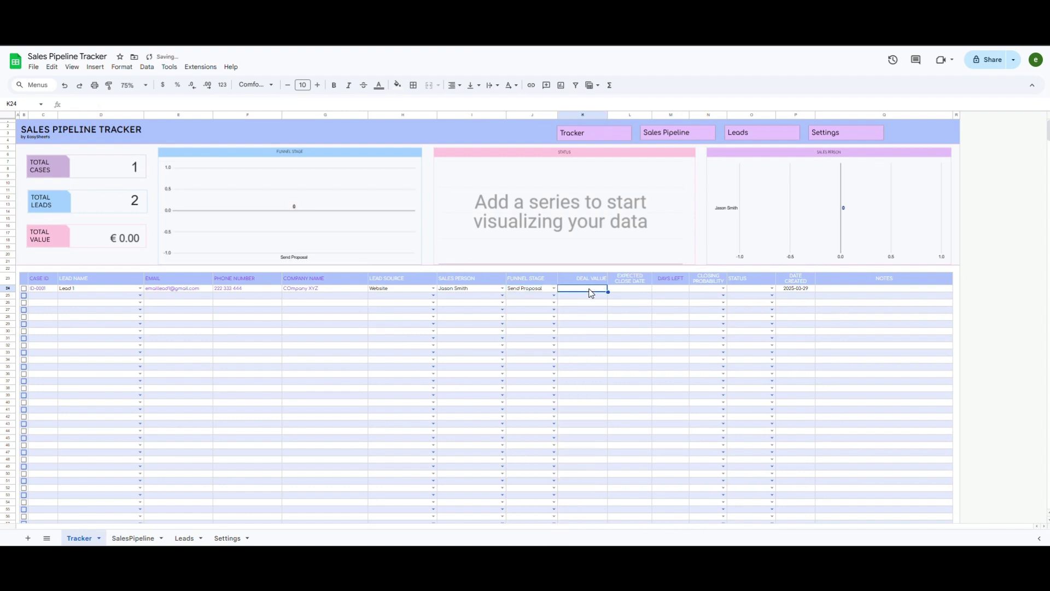
{"action": "type", "text": "15,000"}
{"action": "key", "text": "Tab"}
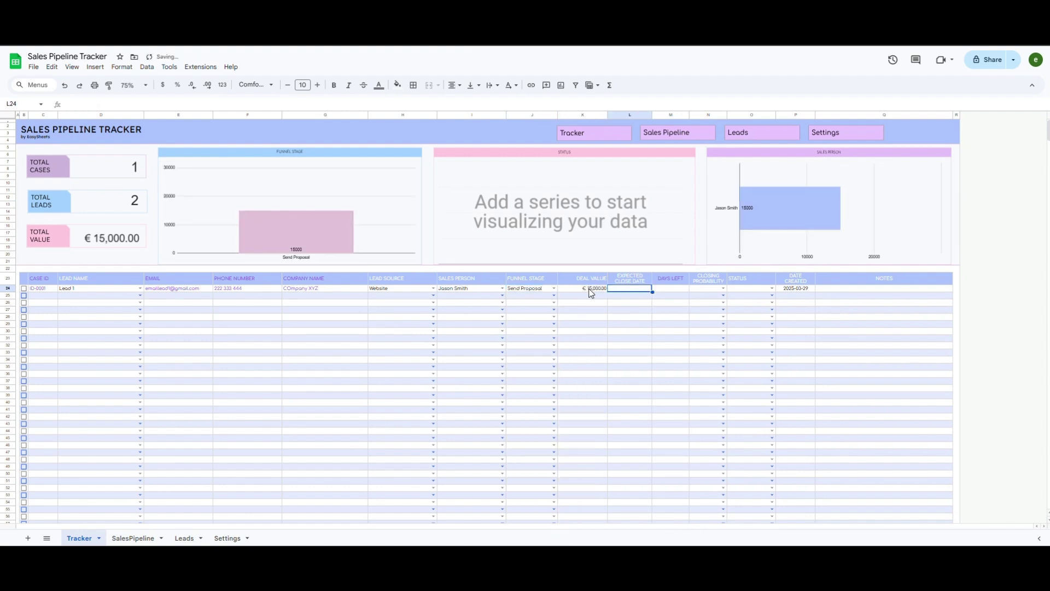
Step: Set Lead 1's expected close date to 2025-04-23, giving 25 days left
{"action": "double_click", "coordinate": [634, 289]}
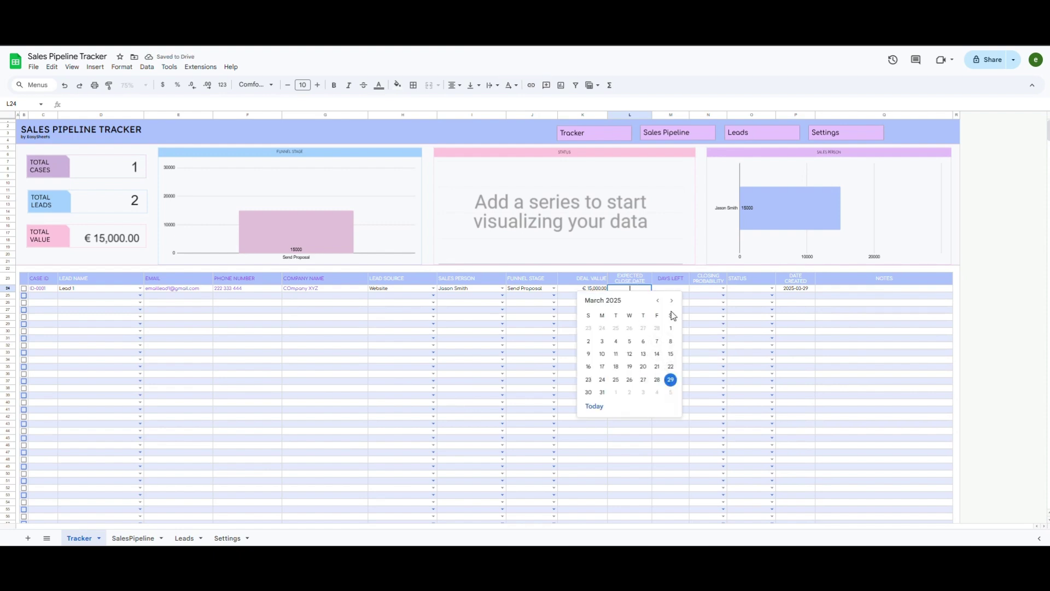
{"action": "left_click", "coordinate": [672, 301]}
{"action": "left_click", "coordinate": [672, 300]}
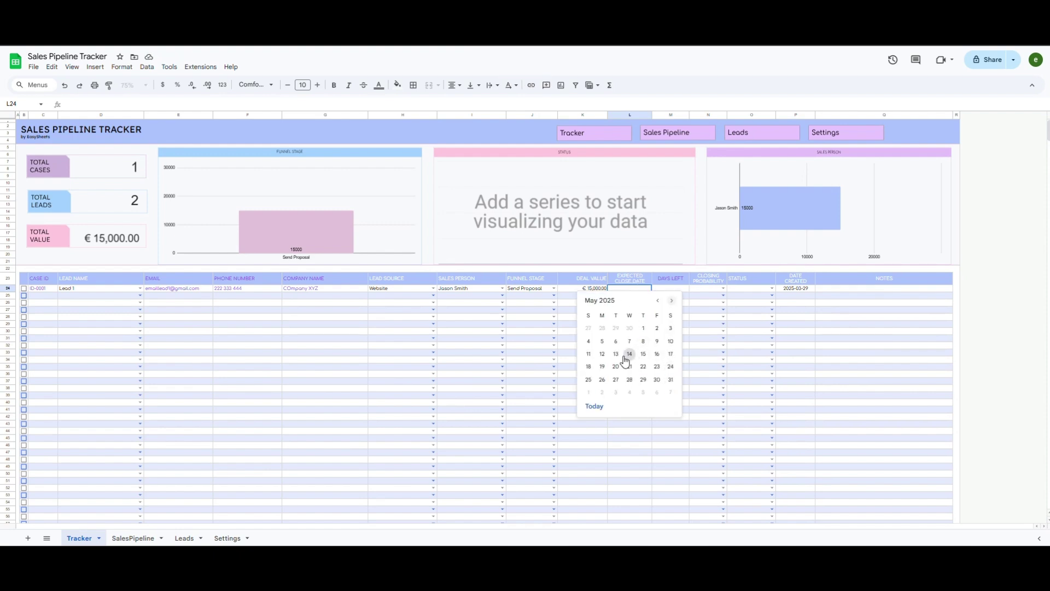
{"action": "left_click", "coordinate": [657, 300]}
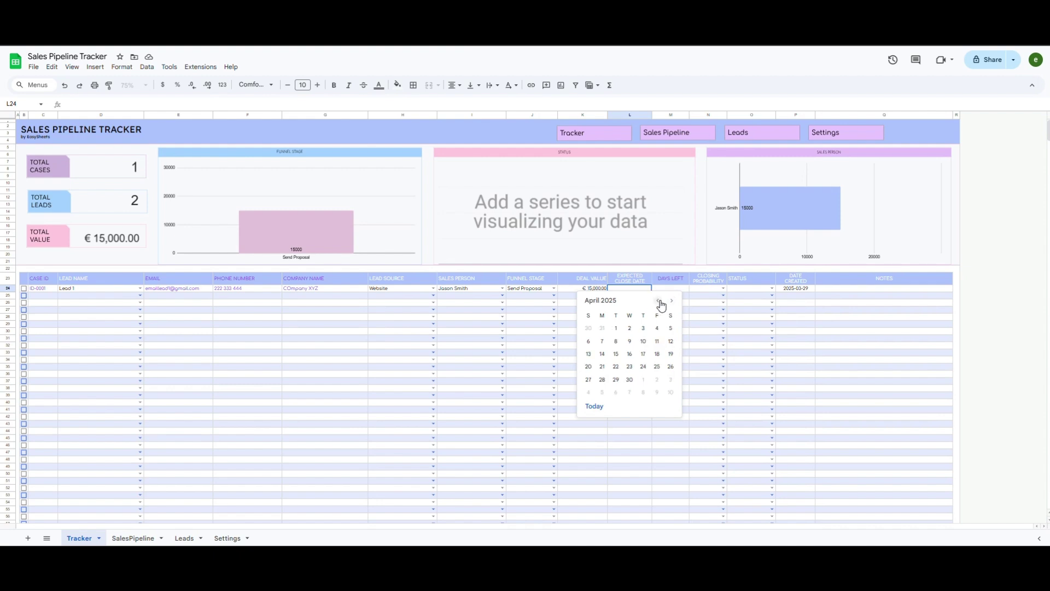
{"action": "left_click", "coordinate": [630, 367]}
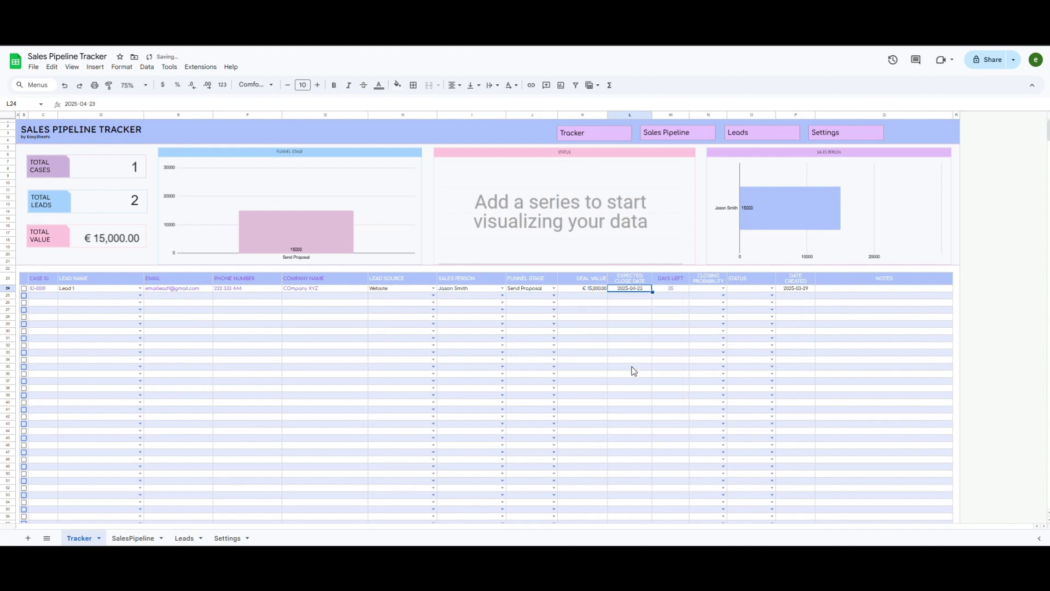
{"action": "left_click", "coordinate": [676, 289]}
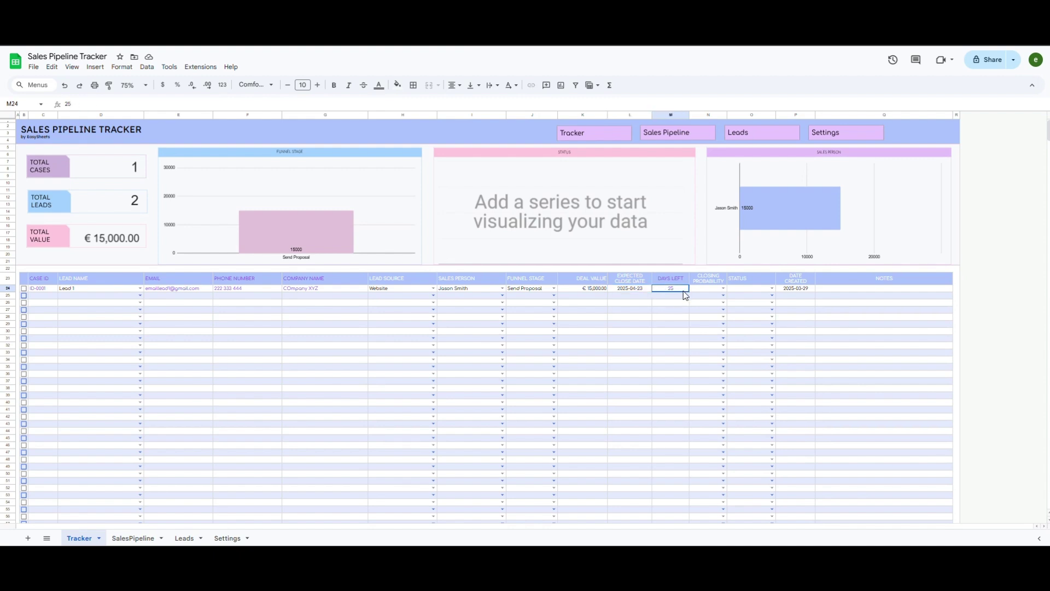
Step: Settle Lead 1's closing probability on 80 after trying 50 and 30
{"action": "left_click", "coordinate": [723, 288]}
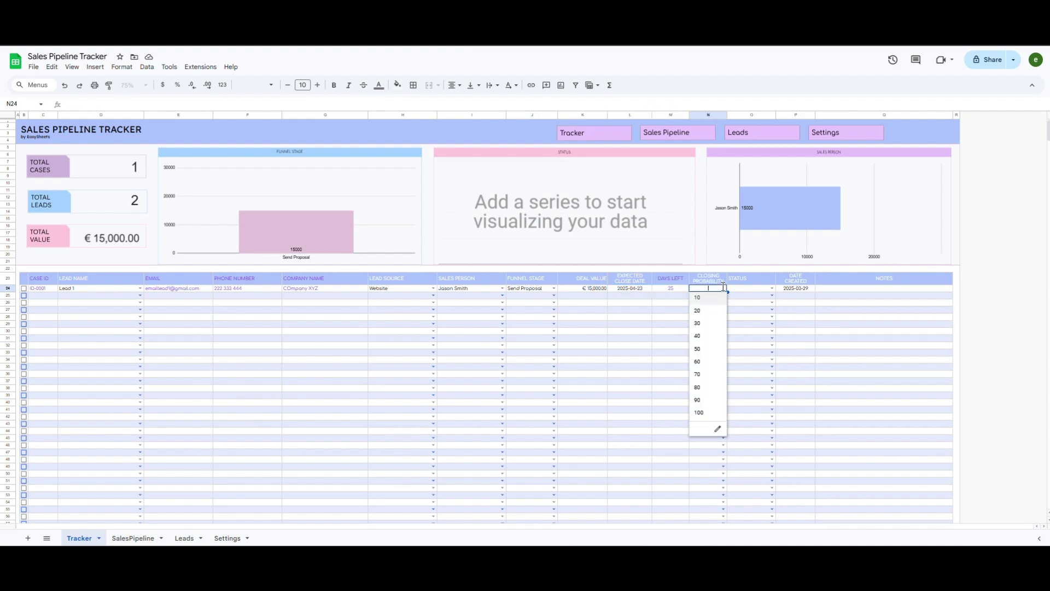
{"action": "left_click", "coordinate": [706, 387]}
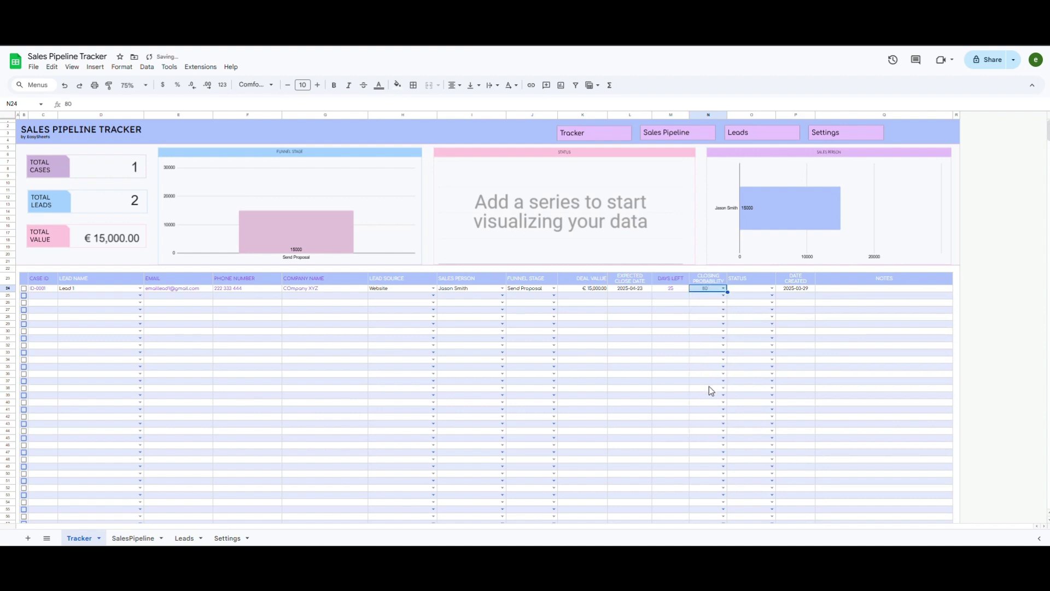
{"action": "left_click", "coordinate": [723, 288]}
{"action": "left_click", "coordinate": [702, 359]}
{"action": "left_click", "coordinate": [723, 288]}
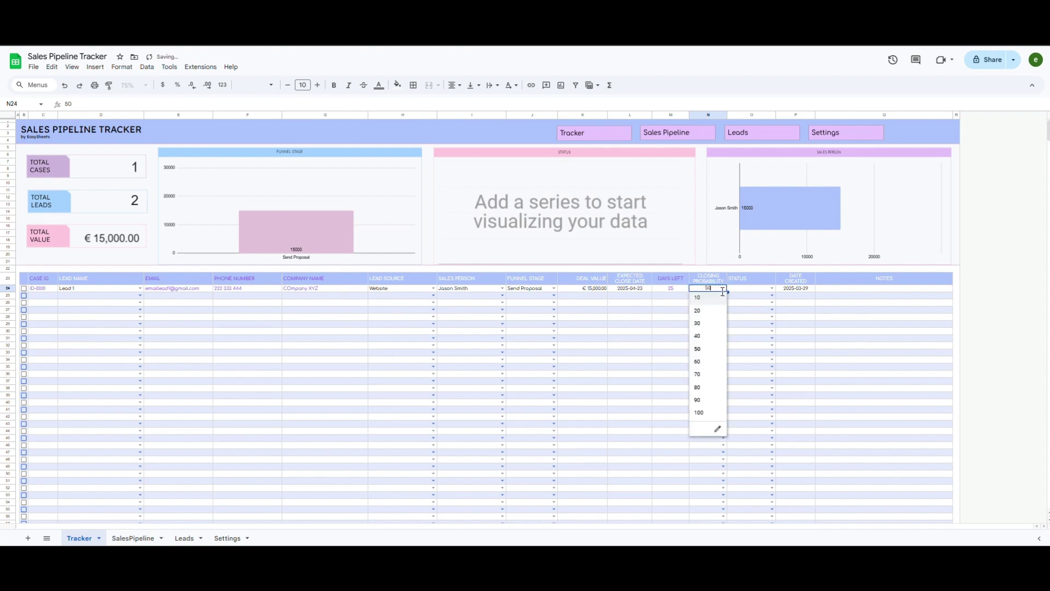
{"action": "left_click", "coordinate": [705, 323]}
{"action": "left_click", "coordinate": [722, 289]}
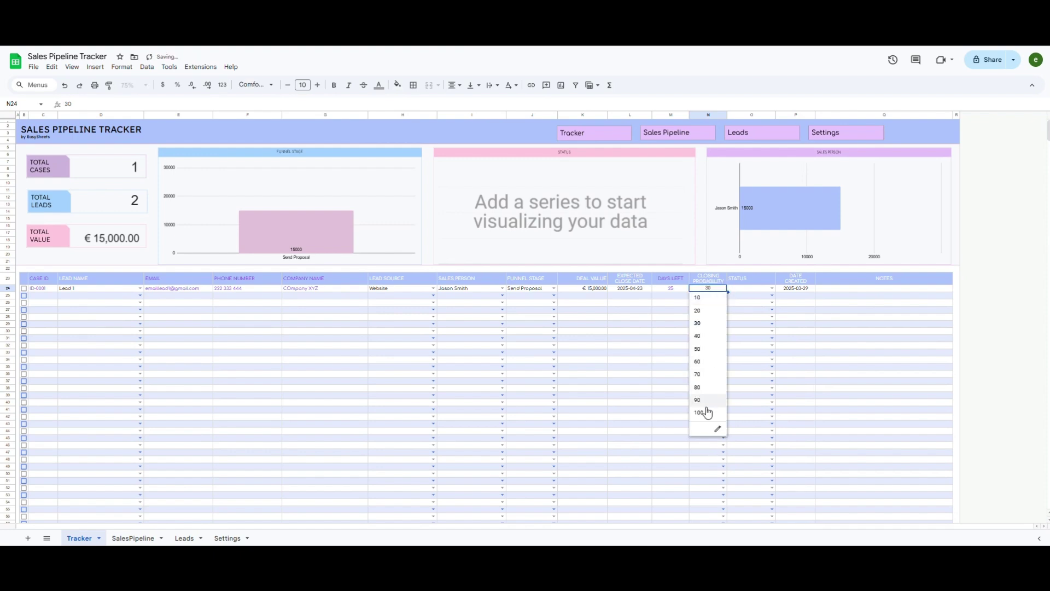
{"action": "left_click", "coordinate": [711, 387]}
Step: Set Lead 1's status to In Progress and add the note 'any notes if needed'
{"action": "left_click", "coordinate": [773, 289]}
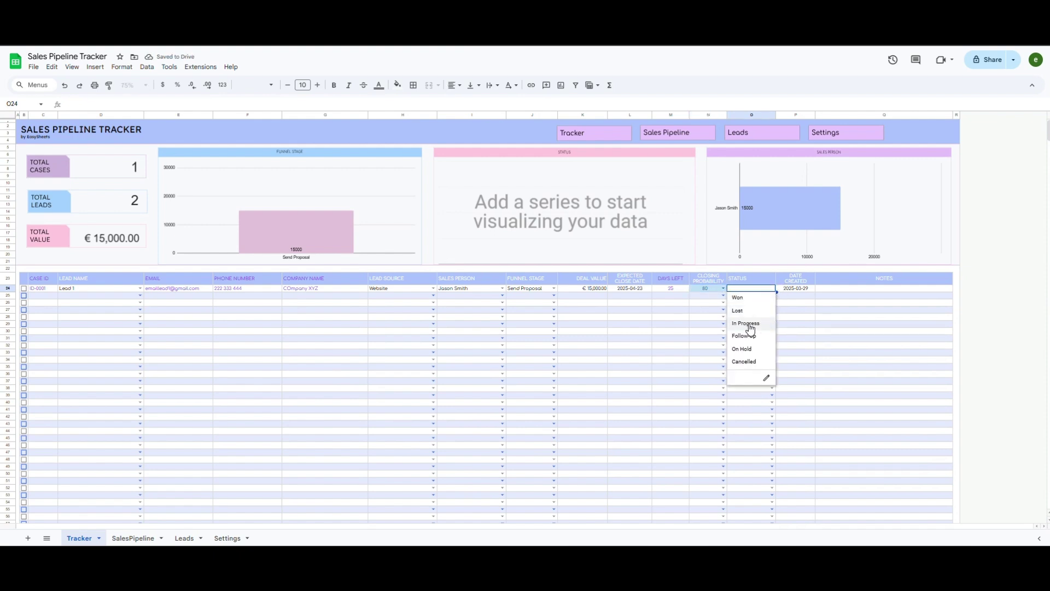
{"action": "left_click", "coordinate": [748, 323]}
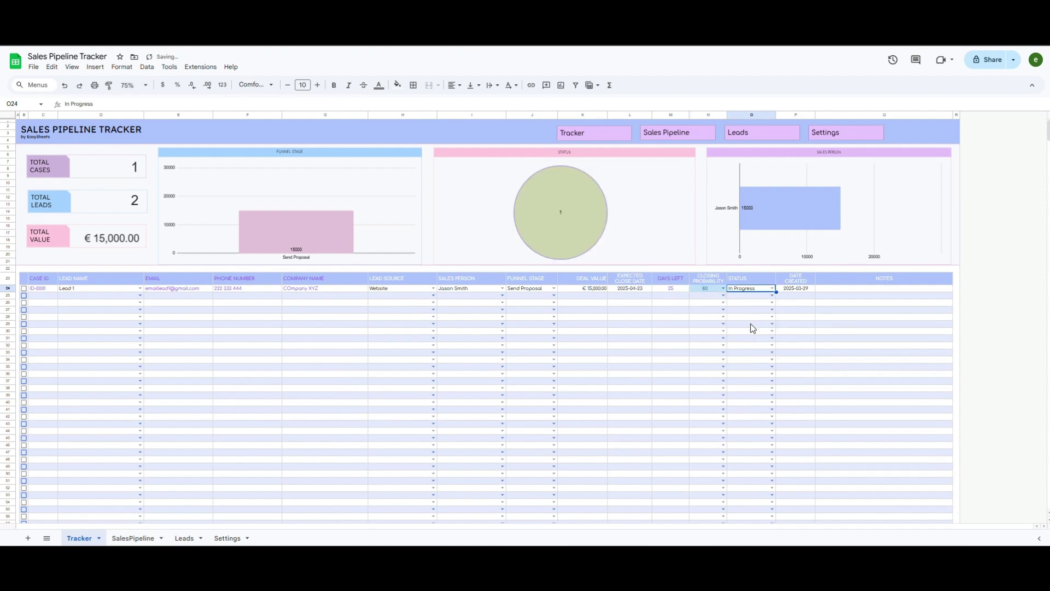
{"action": "left_click", "coordinate": [853, 293]}
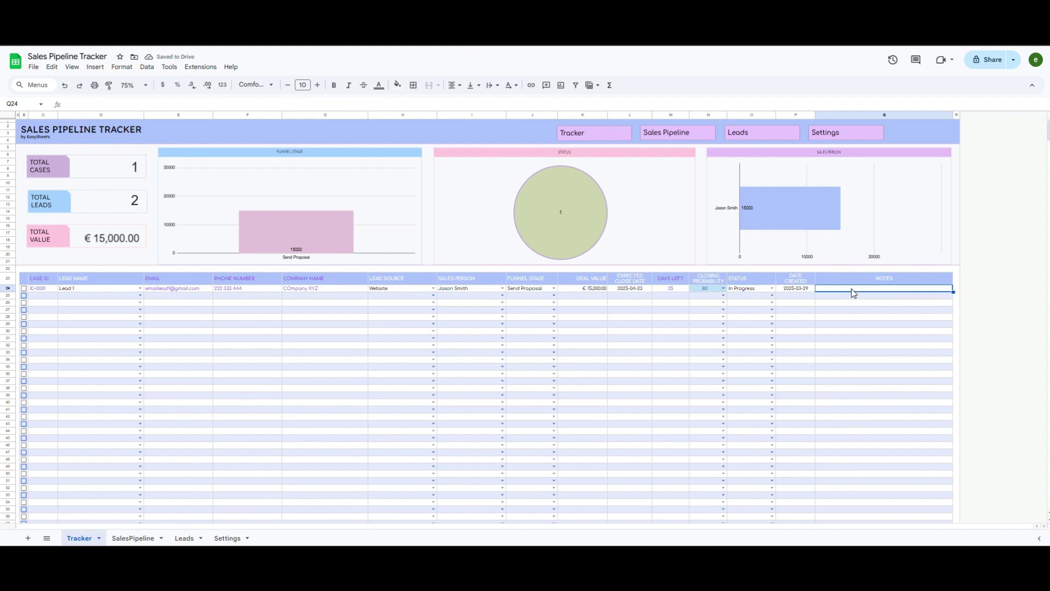
{"action": "type", "text": "any notes if"}
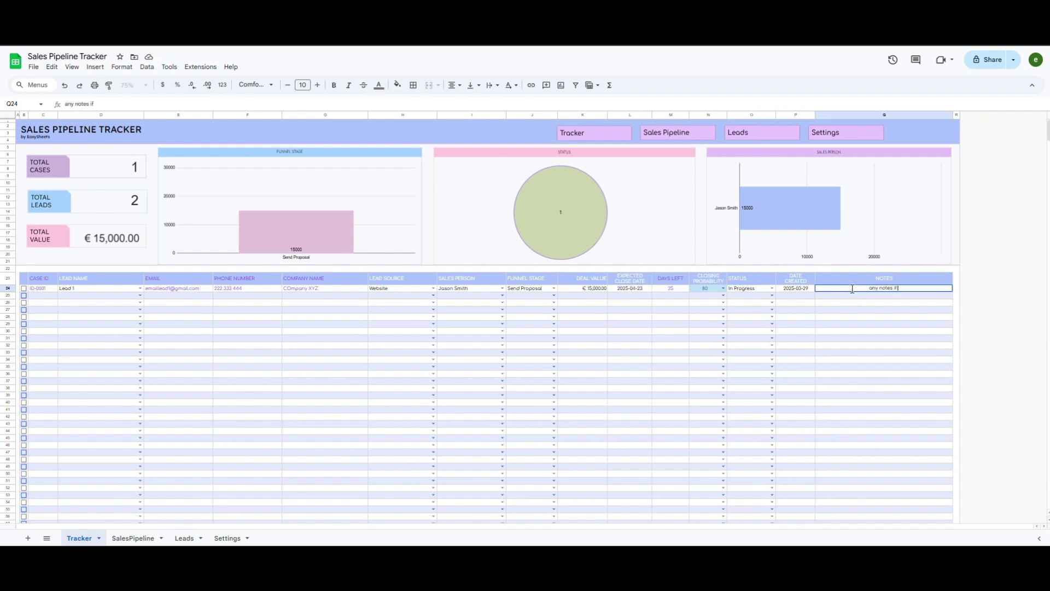
{"action": "type", "text": " needed"}
Step: Fill row 25 with Lead 2, its lead source, salesperson and funnel stage
{"action": "key", "text": "Return"}
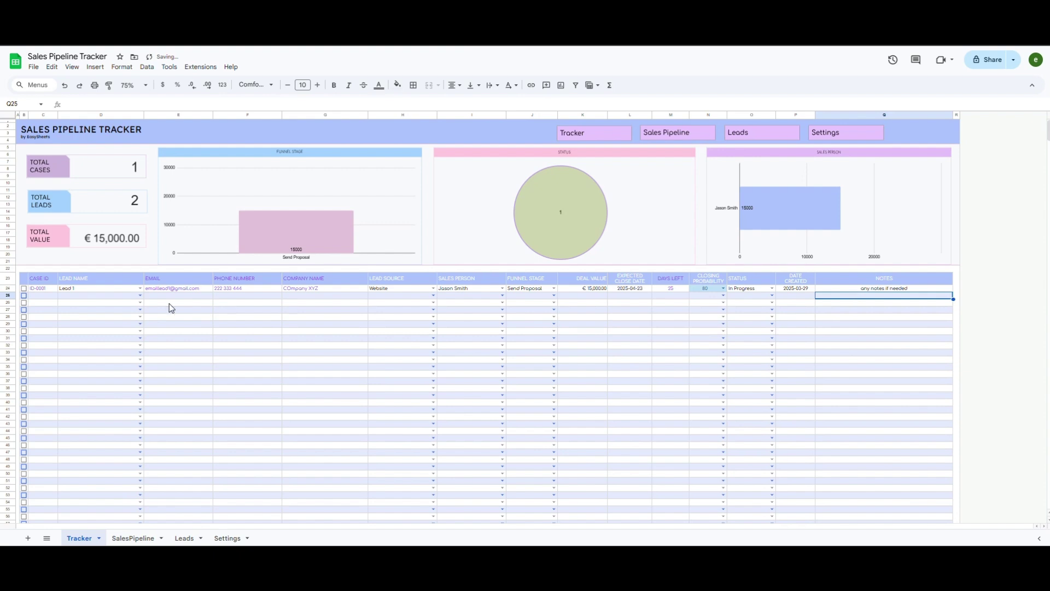
{"action": "left_click", "coordinate": [140, 295]}
{"action": "left_click", "coordinate": [69, 318]}
{"action": "left_click", "coordinate": [433, 295]}
{"action": "left_click", "coordinate": [386, 317]}
{"action": "left_click", "coordinate": [502, 295]}
{"action": "left_click", "coordinate": [457, 317]}
{"action": "left_click", "coordinate": [554, 295]}
Step: Give Lead 2 a 2025-05-08 close date, probability 40 and status In Progress
{"action": "left_click", "coordinate": [528, 305]}
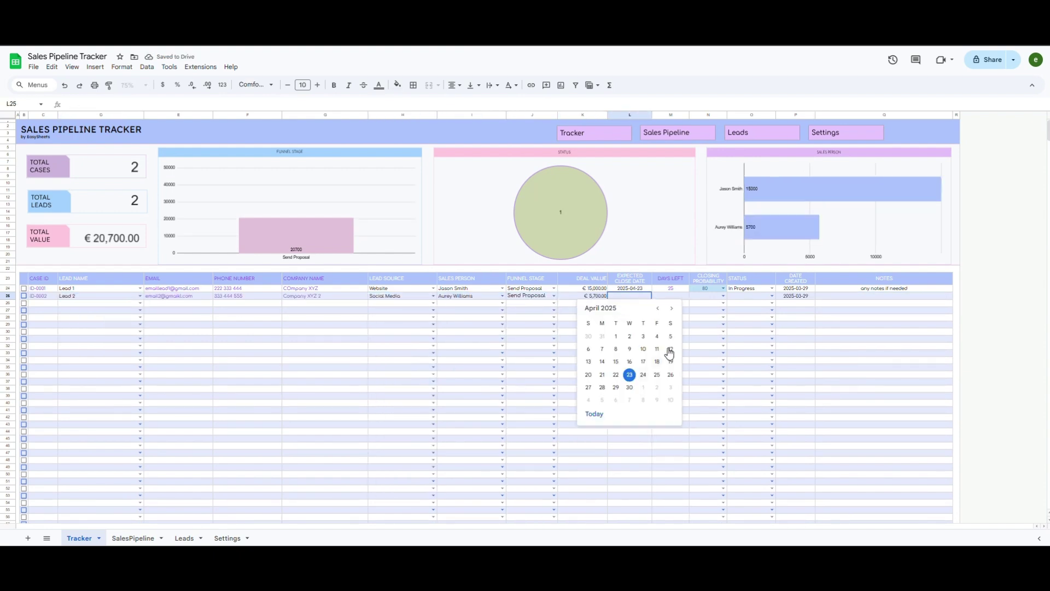
{"action": "left_click", "coordinate": [672, 308]}
{"action": "left_click", "coordinate": [643, 349]}
{"action": "left_click", "coordinate": [723, 296]}
{"action": "left_click", "coordinate": [705, 342]}
{"action": "left_click", "coordinate": [772, 295]}
{"action": "left_click", "coordinate": [743, 317]}
{"action": "left_click", "coordinate": [884, 295]}
Step: Add the third deal in row 26: value 5500, close 2025-06-10, probability 30, Follow-Up
{"action": "left_click", "coordinate": [140, 303]}
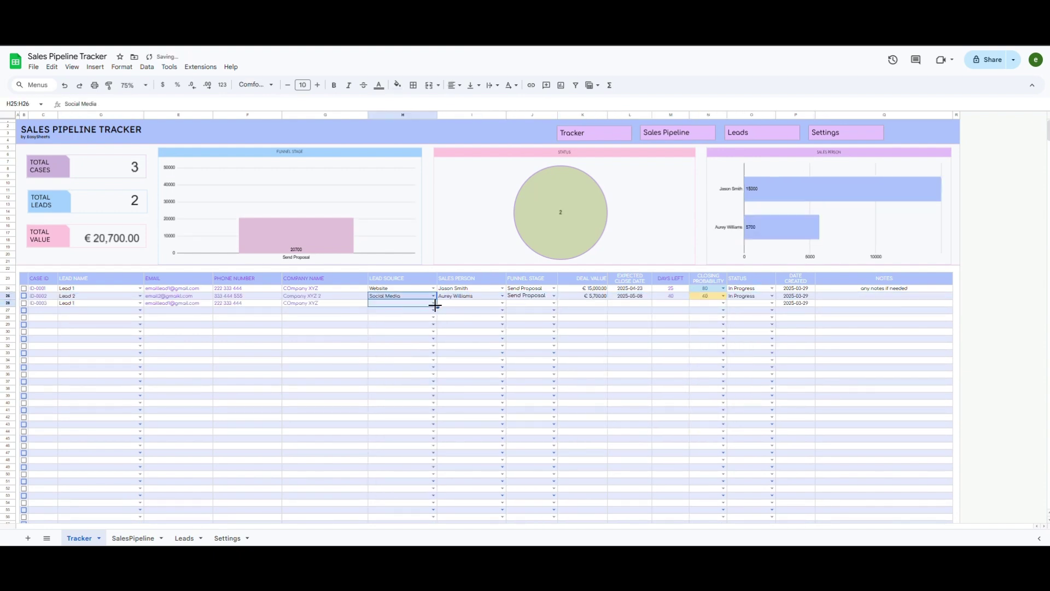
{"action": "left_click", "coordinate": [434, 303]}
{"action": "left_click", "coordinate": [502, 303]}
{"action": "left_click", "coordinate": [477, 338]}
{"action": "left_click", "coordinate": [583, 304]}
{"action": "type", "text": "5500"}
{"action": "key", "text": "Tab"}
{"action": "double_click", "coordinate": [630, 303]}
{"action": "left_click", "coordinate": [672, 316]}
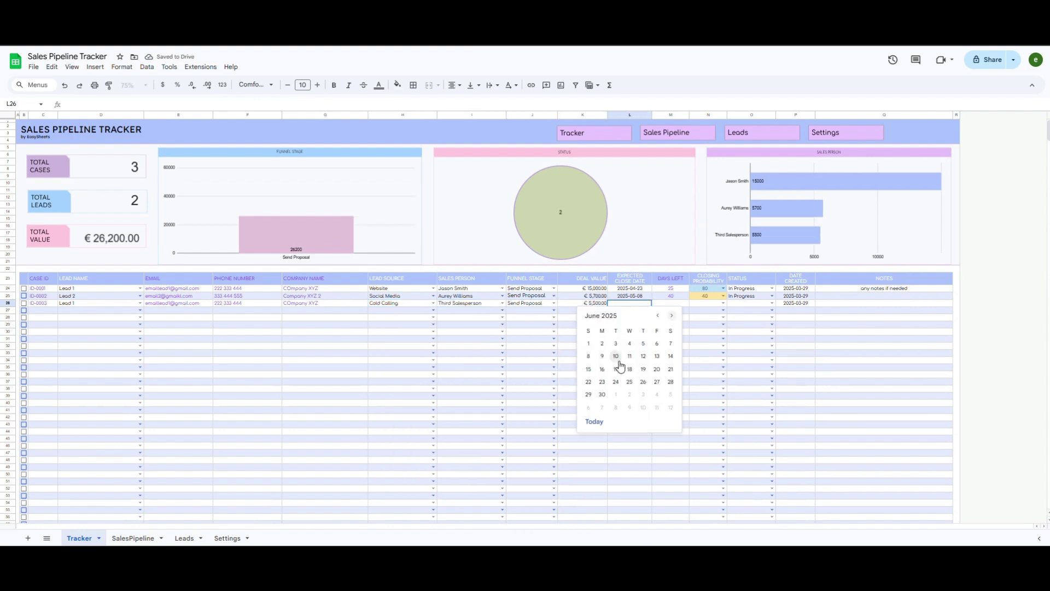
{"action": "left_click", "coordinate": [618, 359]}
{"action": "left_click", "coordinate": [723, 303]}
{"action": "left_click", "coordinate": [773, 303]}
{"action": "left_click", "coordinate": [755, 350]}
Step: Add the fourth deal in row 27: Qualify Lead stage, value 3000, probability 20, On Hold
{"action": "left_click", "coordinate": [140, 310]}
{"action": "left_click", "coordinate": [433, 310]}
{"action": "left_click", "coordinate": [410, 385]}
{"action": "left_click", "coordinate": [554, 310]}
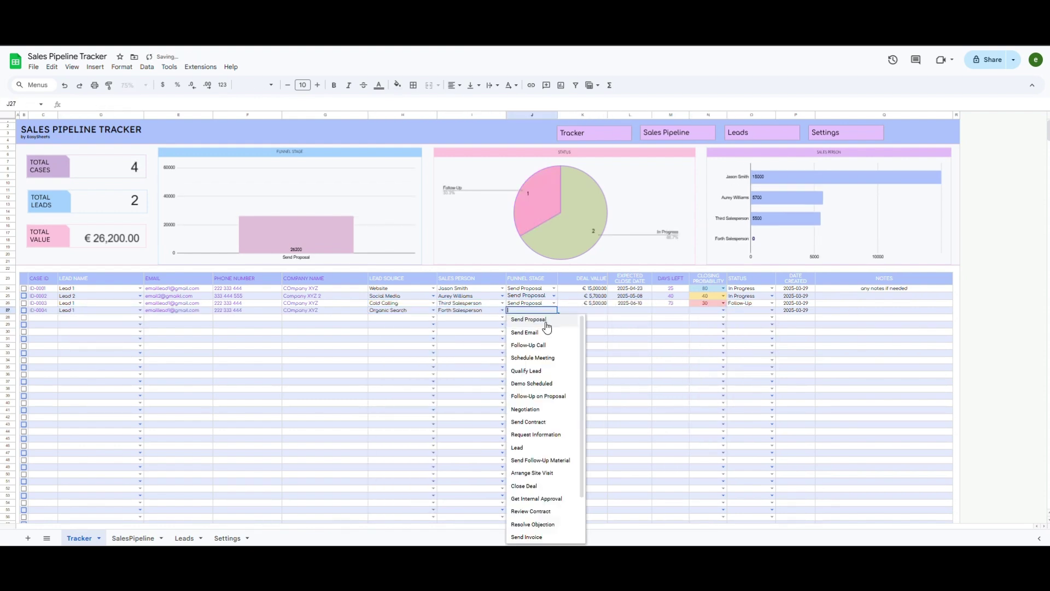
{"action": "left_click", "coordinate": [526, 371]}
{"action": "left_click", "coordinate": [582, 310]}
{"action": "type", "text": "3000"}
{"action": "key", "text": "Tab"}
{"action": "double_click", "coordinate": [630, 310]}
{"action": "left_click", "coordinate": [630, 365]}
{"action": "left_click", "coordinate": [723, 310]}
{"action": "left_click", "coordinate": [773, 310]}
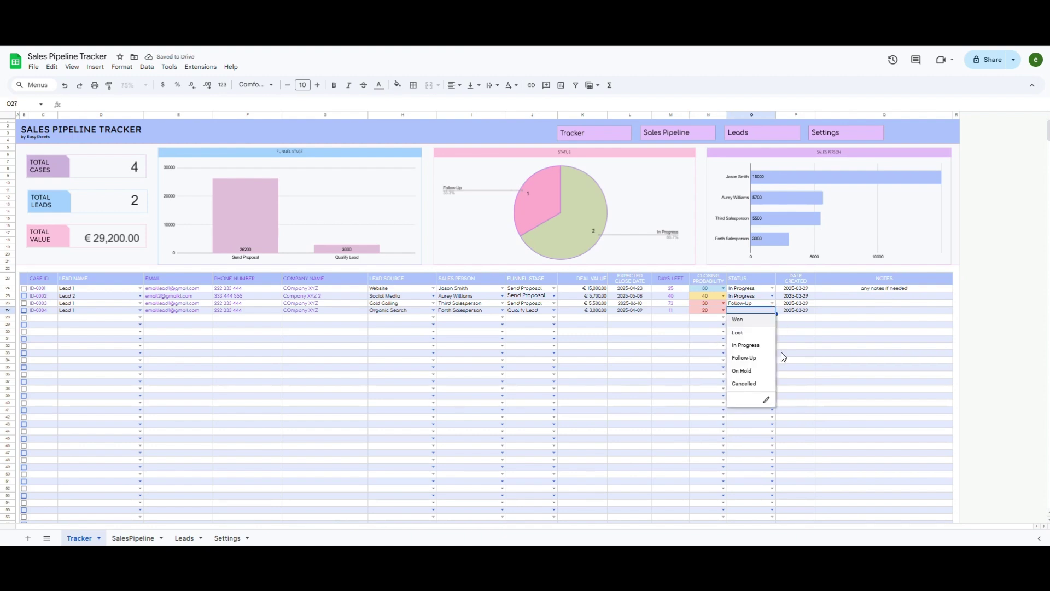
{"action": "left_click", "coordinate": [743, 370]}
{"action": "left_click", "coordinate": [431, 341]}
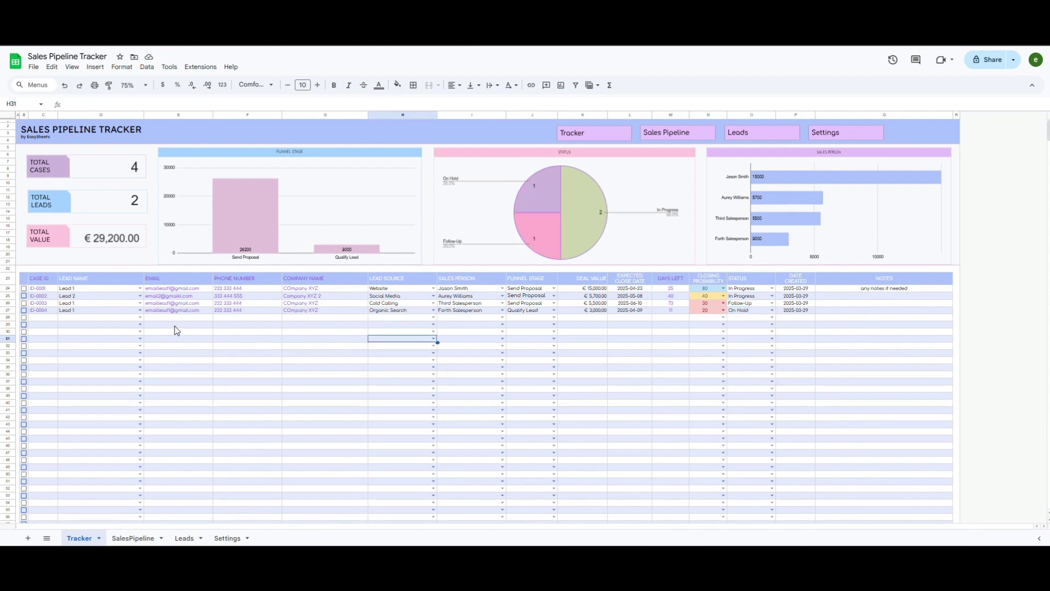
{"action": "left_click", "coordinate": [24, 288]}
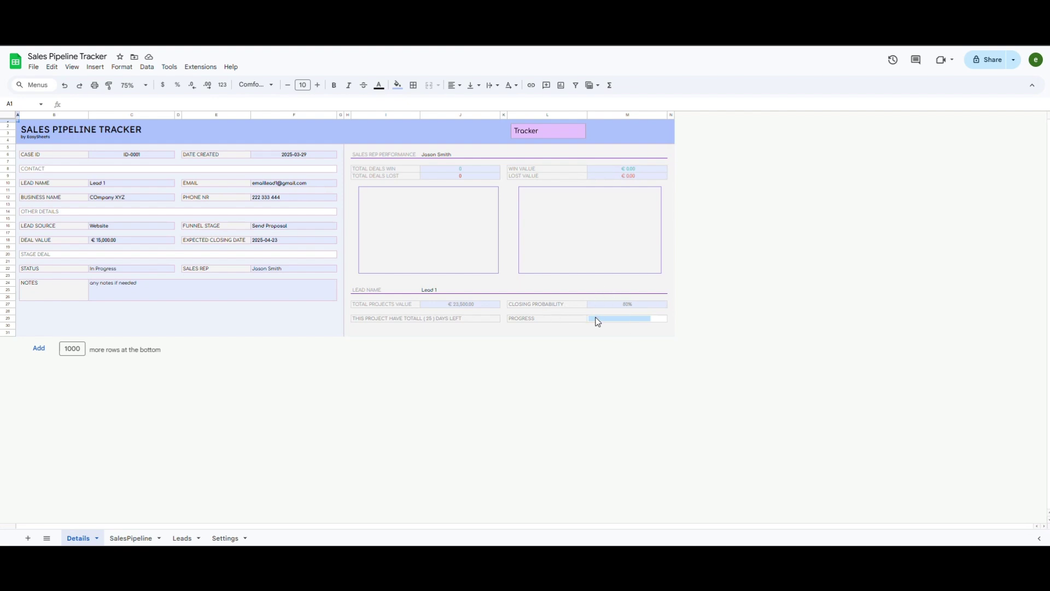
{"action": "left_click", "coordinate": [553, 136]}
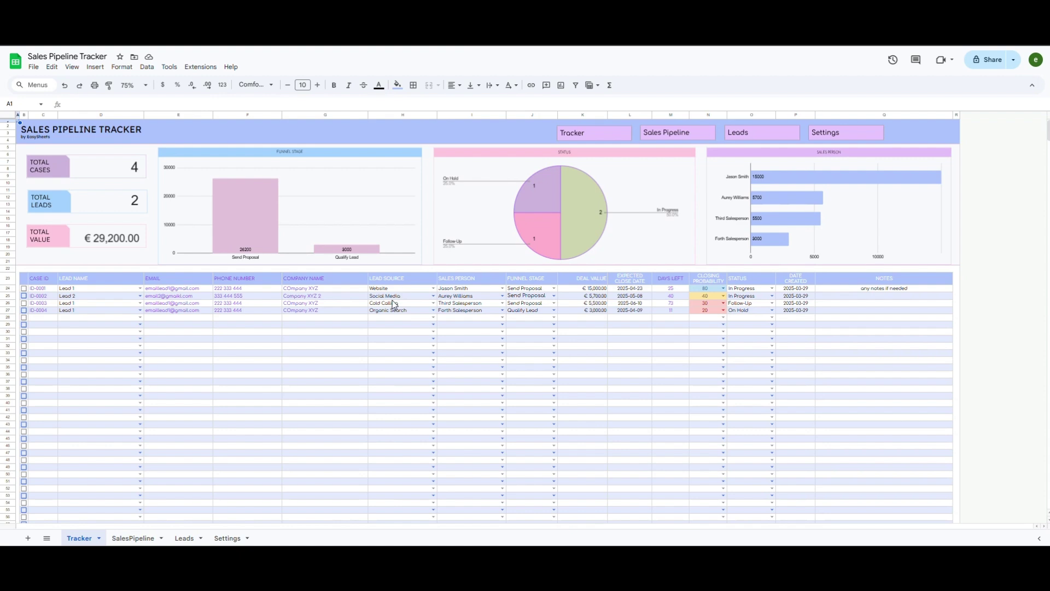
Step: Mark the Lead 1 and Lead 2 deals as Won
{"action": "left_click", "coordinate": [770, 286]}
{"action": "left_click", "coordinate": [774, 289]}
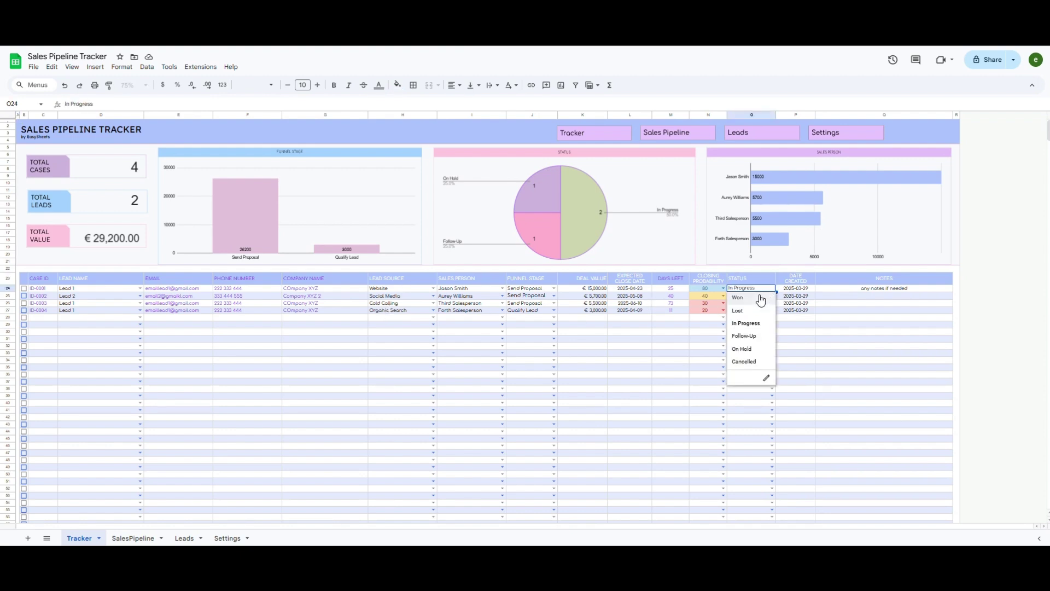
{"action": "left_click", "coordinate": [754, 297]}
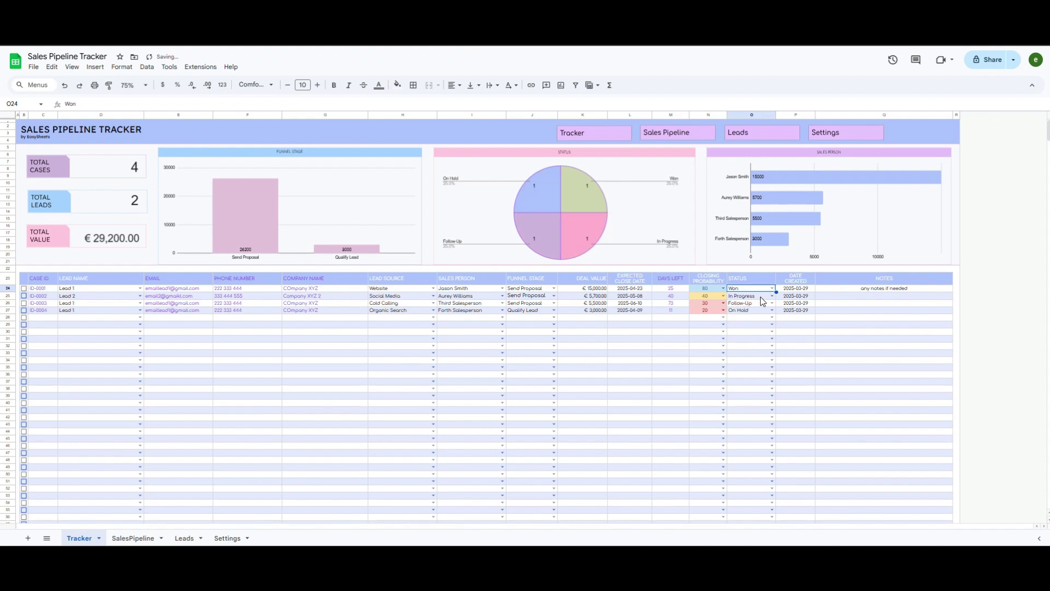
{"action": "left_click", "coordinate": [771, 296]}
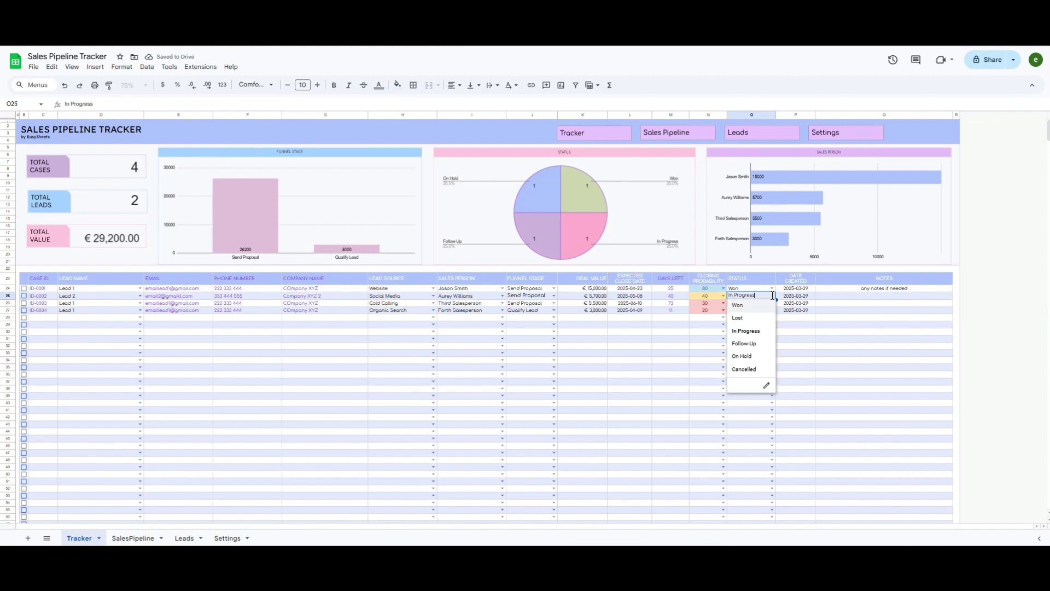
{"action": "left_click", "coordinate": [744, 310]}
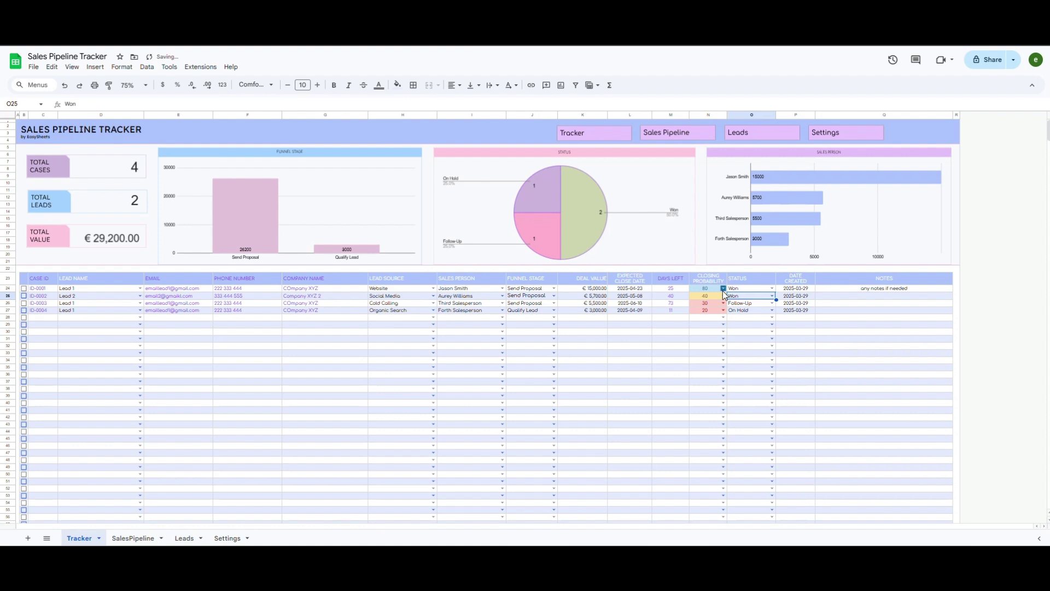
Step: Set both deals' closing probability to 100 and tick the checkbox beside ID-0001
{"action": "left_click", "coordinate": [723, 295]}
{"action": "left_click", "coordinate": [700, 421]}
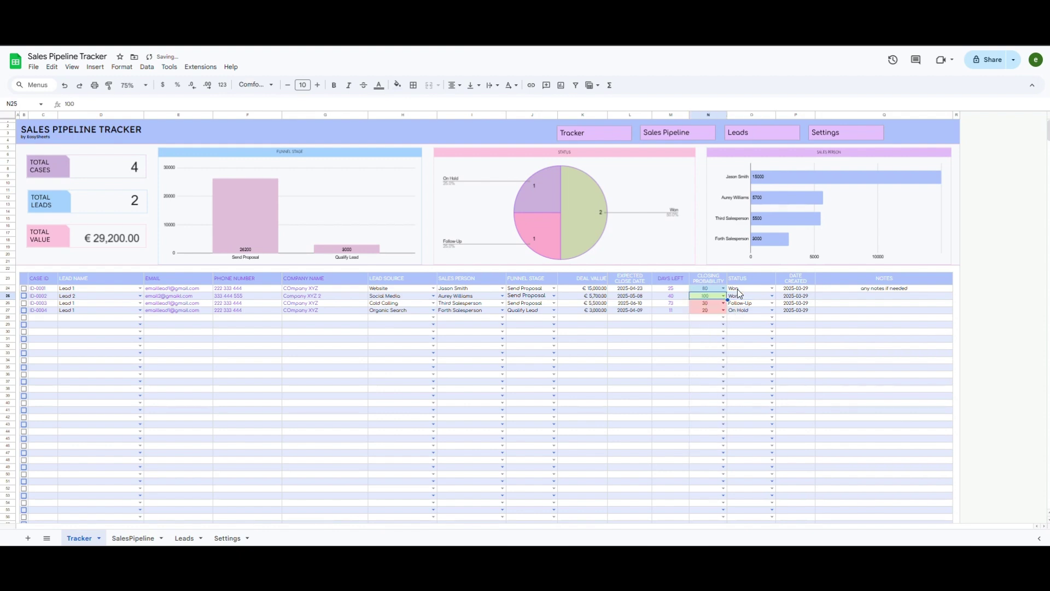
{"action": "left_click", "coordinate": [723, 288]}
{"action": "left_click", "coordinate": [700, 413]}
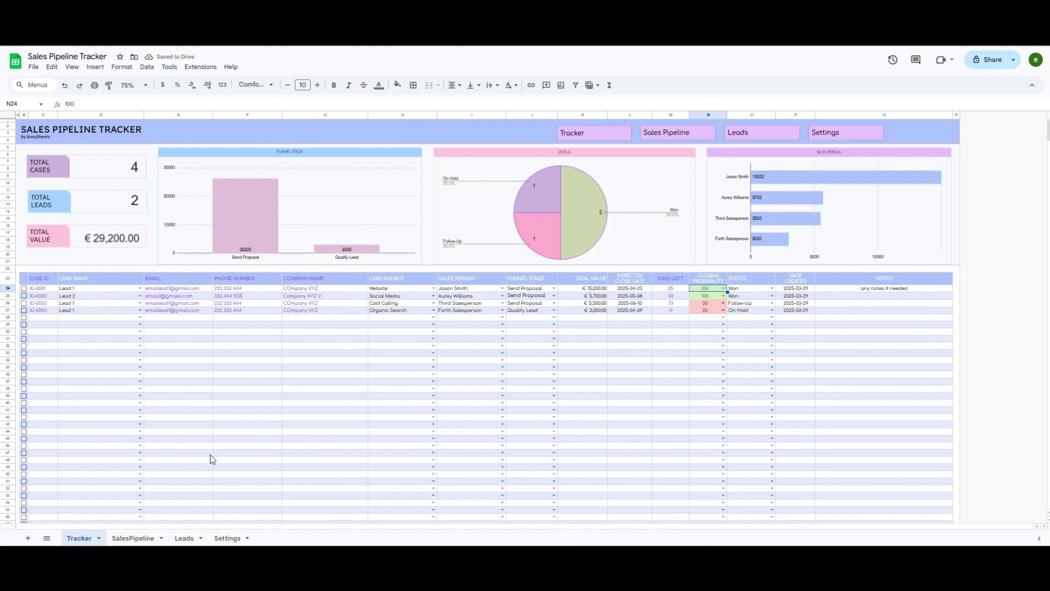
{"action": "left_click", "coordinate": [23, 288]}
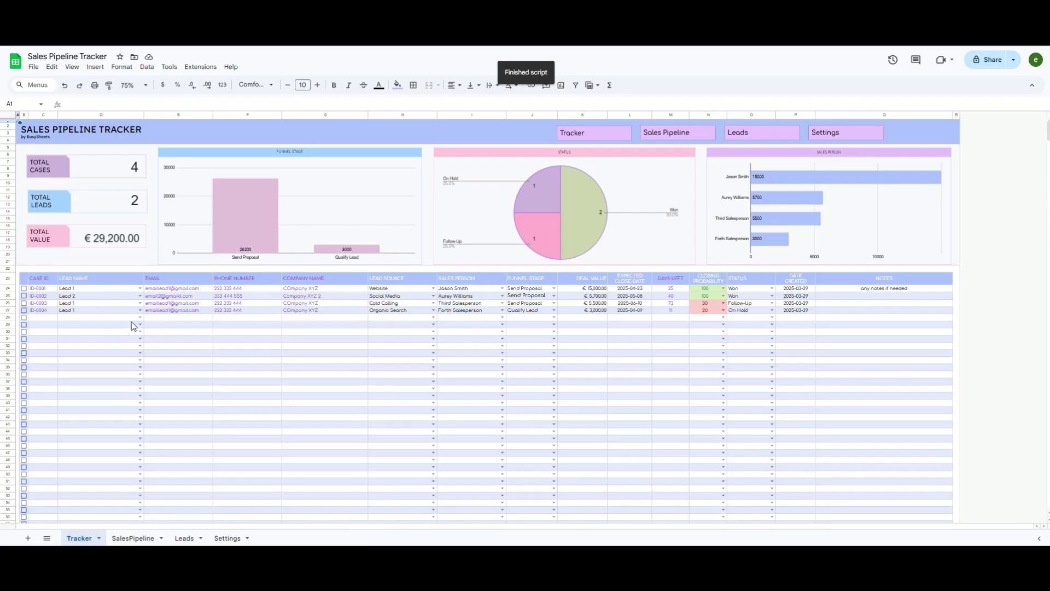
Step: Give the fifth deal a value of 5999 and a closing date of 2025-04-23
{"action": "left_click", "coordinate": [555, 342]}
{"action": "left_click", "coordinate": [583, 317]}
{"action": "type", "text": "5999"}
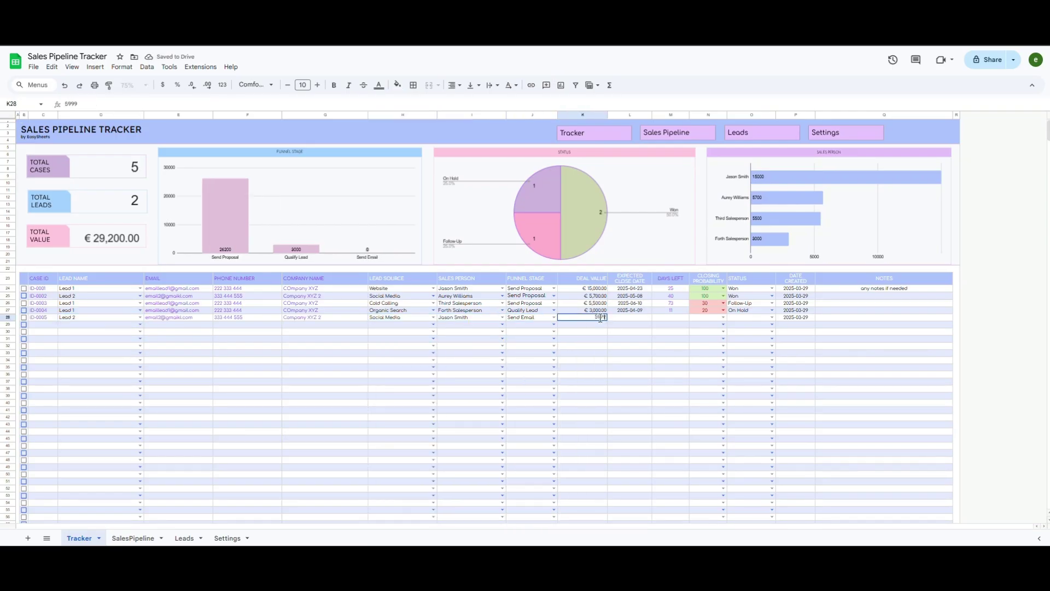
{"action": "double_click", "coordinate": [629, 317]}
{"action": "left_click", "coordinate": [657, 330]}
{"action": "left_click", "coordinate": [629, 383]}
{"action": "left_click", "coordinate": [723, 317]}
{"action": "double_click", "coordinate": [636, 317]}
{"action": "double_click", "coordinate": [671, 330]}
{"action": "left_click", "coordinate": [629, 397]}
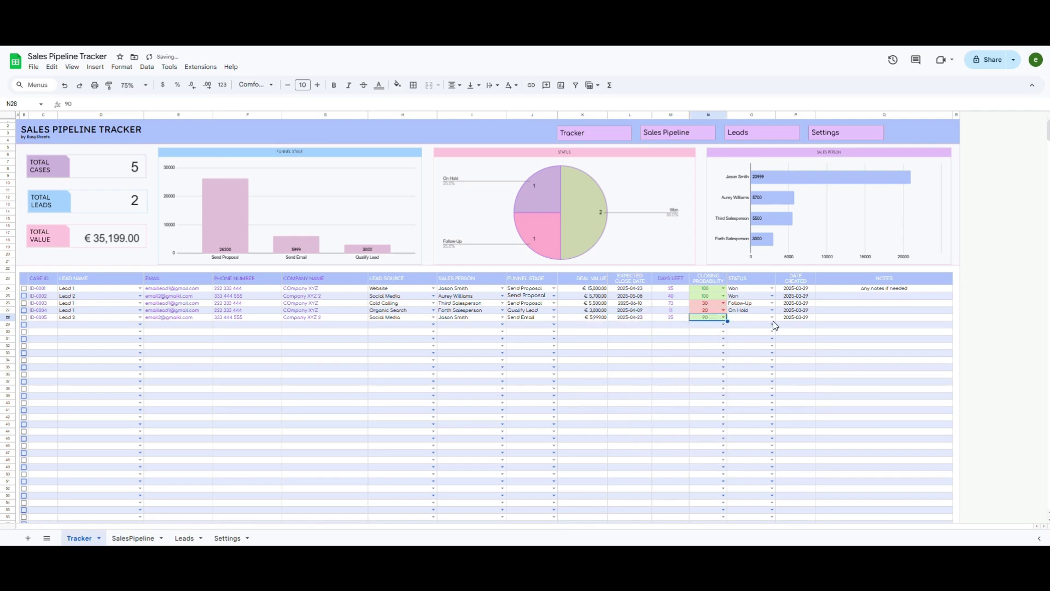
Step: Set the fifth deal's probability to 100 and status to Lost, then view the SalesPipeline board
{"action": "left_click", "coordinate": [723, 317]}
{"action": "left_click", "coordinate": [713, 459]}
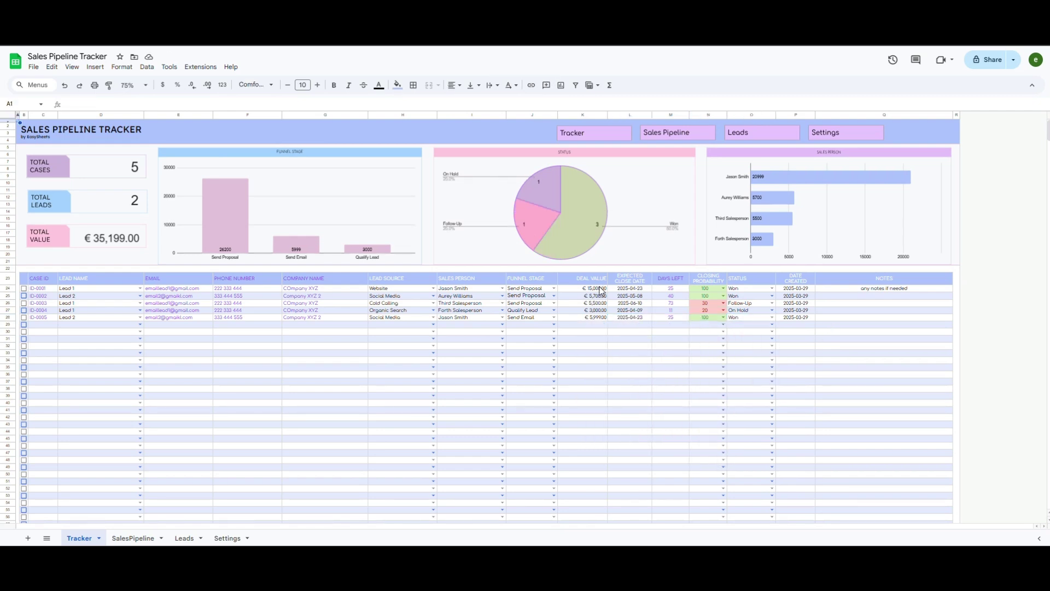
{"action": "left_click", "coordinate": [770, 319]}
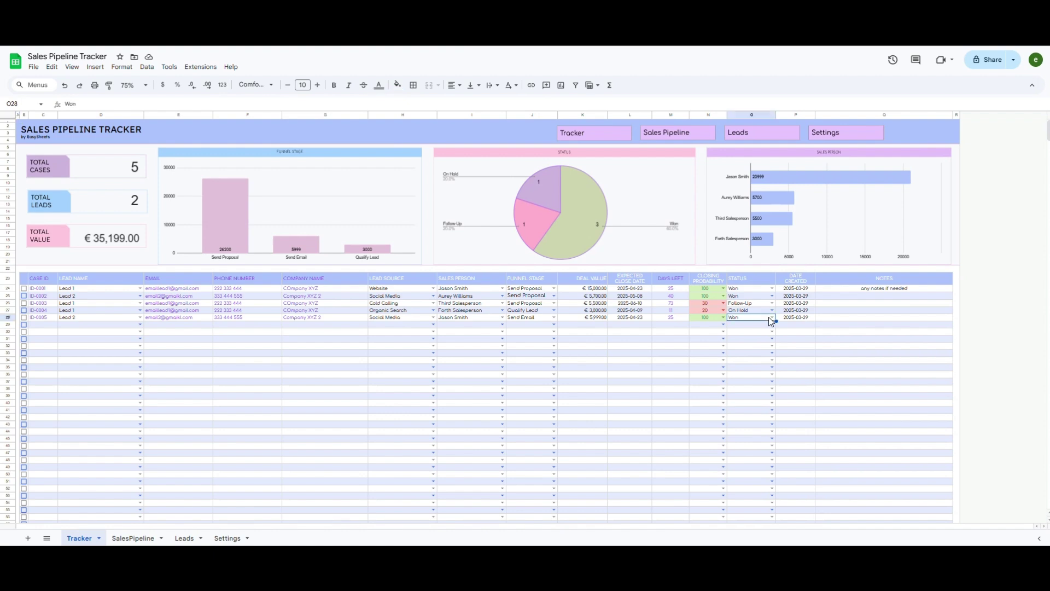
{"action": "left_click", "coordinate": [771, 318]}
{"action": "left_click", "coordinate": [753, 338]}
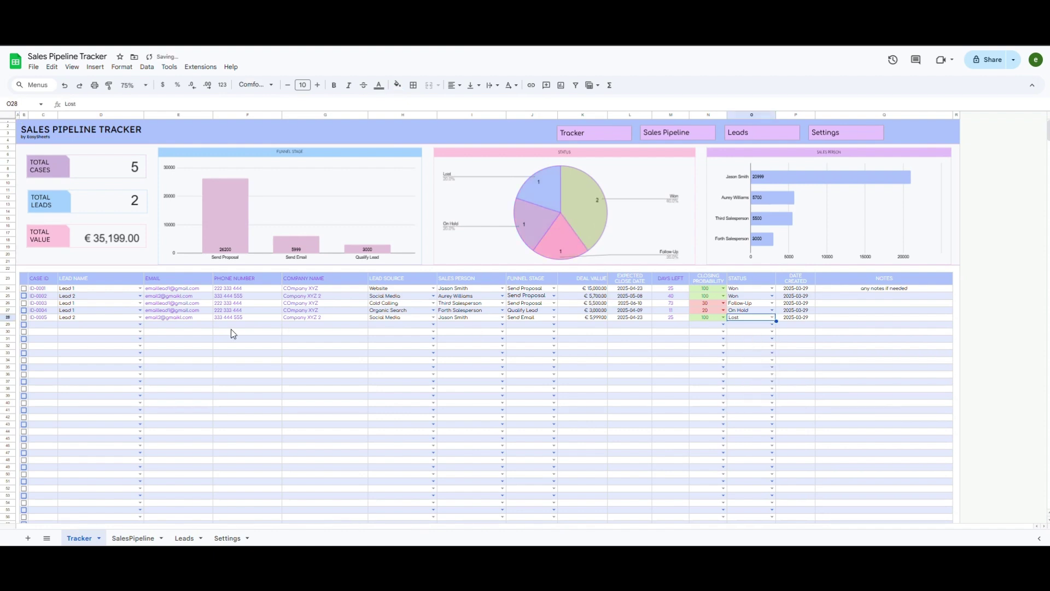
{"action": "left_click", "coordinate": [23, 288]}
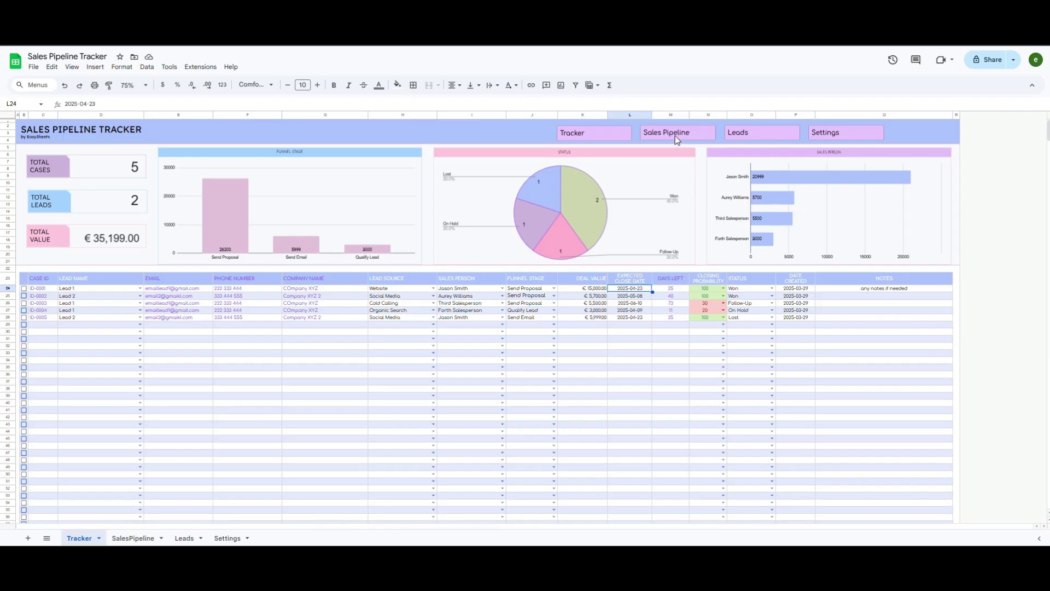
{"action": "left_click", "coordinate": [675, 136]}
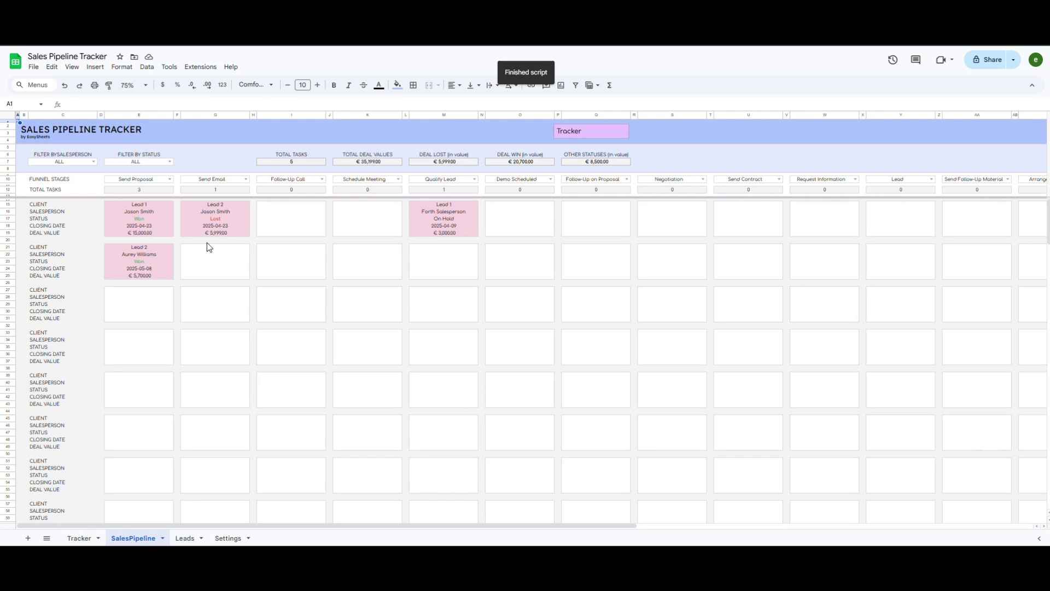
Step: Toggle the board's first column between Send Email and Send Proposal, then return to Settings
{"action": "left_click", "coordinate": [167, 181]}
{"action": "left_click", "coordinate": [171, 179]}
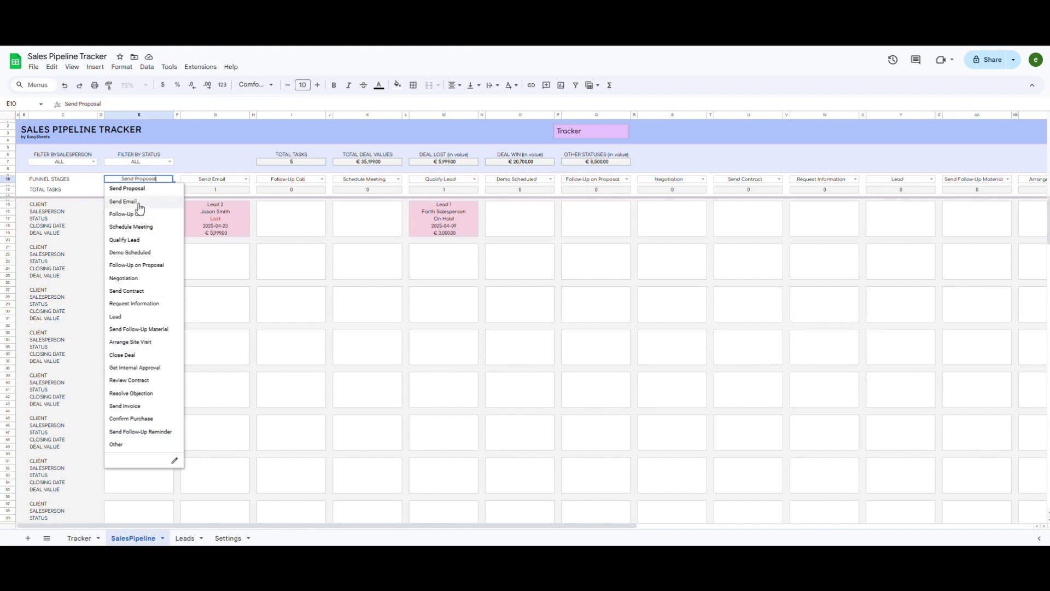
{"action": "left_click", "coordinate": [139, 202]}
{"action": "left_click", "coordinate": [169, 180]}
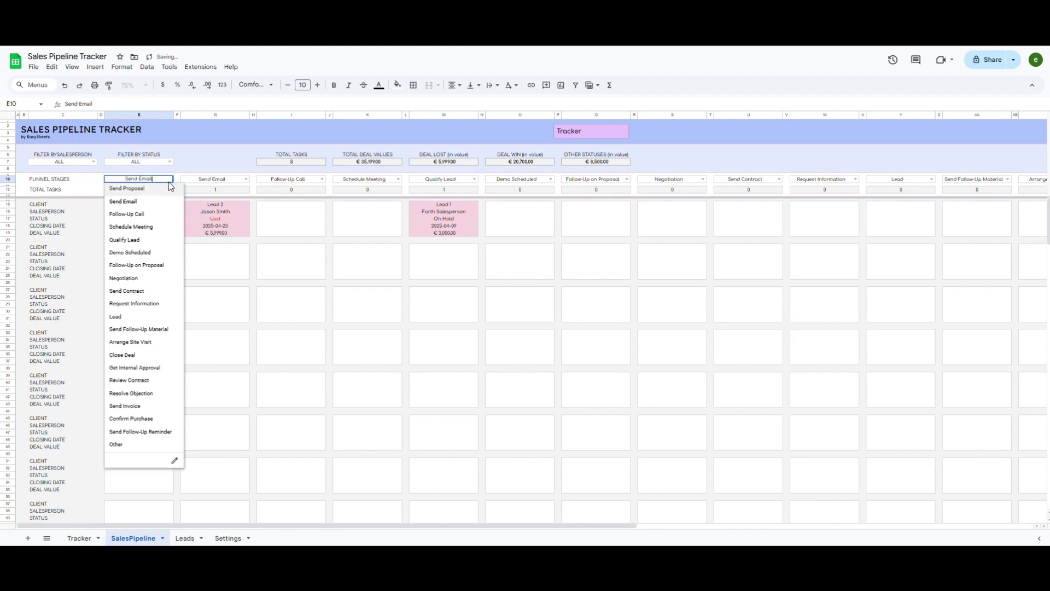
{"action": "left_click", "coordinate": [156, 189]}
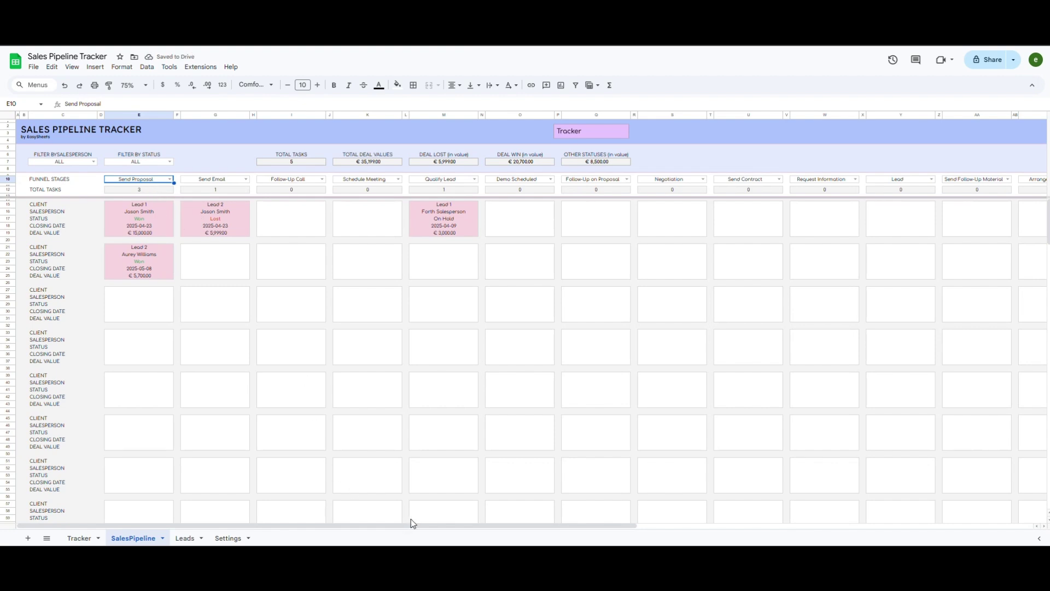
{"action": "left_click_drag", "start_coordinate": [426, 532], "coordinate": [347, 537]}
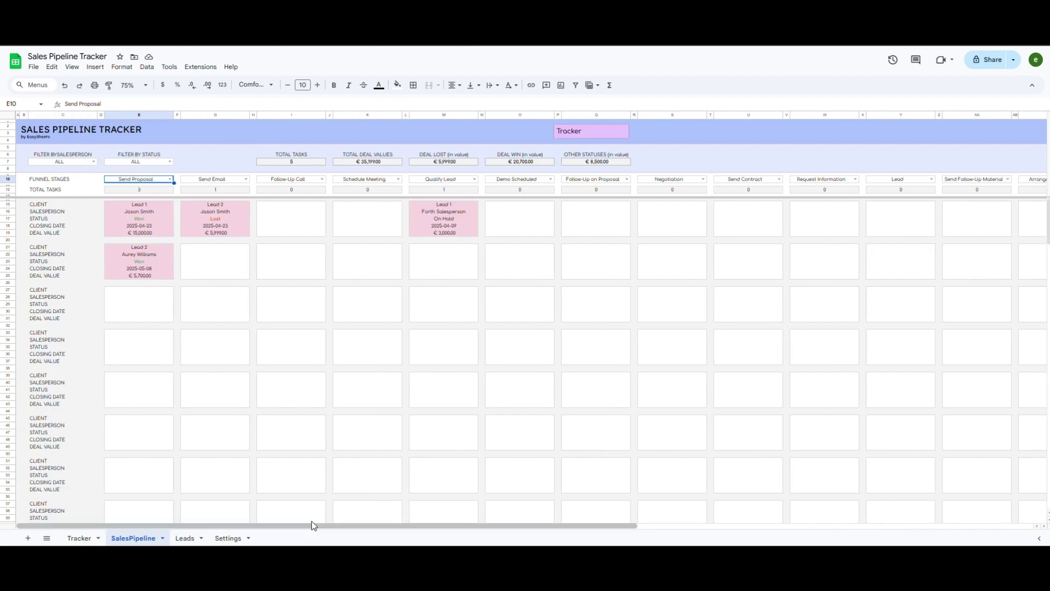
{"action": "left_click", "coordinate": [230, 538]}
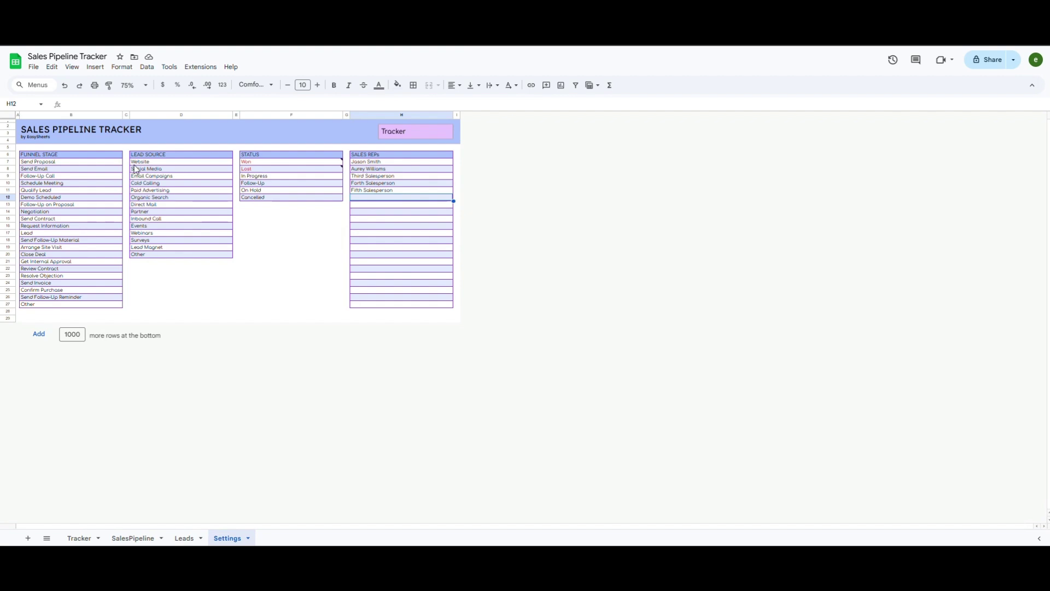
Step: Select the funnel stage list B7:B27 on Settings, then go back to the SalesPipeline board
{"action": "left_click", "coordinate": [63, 164]}
{"action": "left_click_drag", "start_coordinate": [63, 164], "coordinate": [76, 310]}
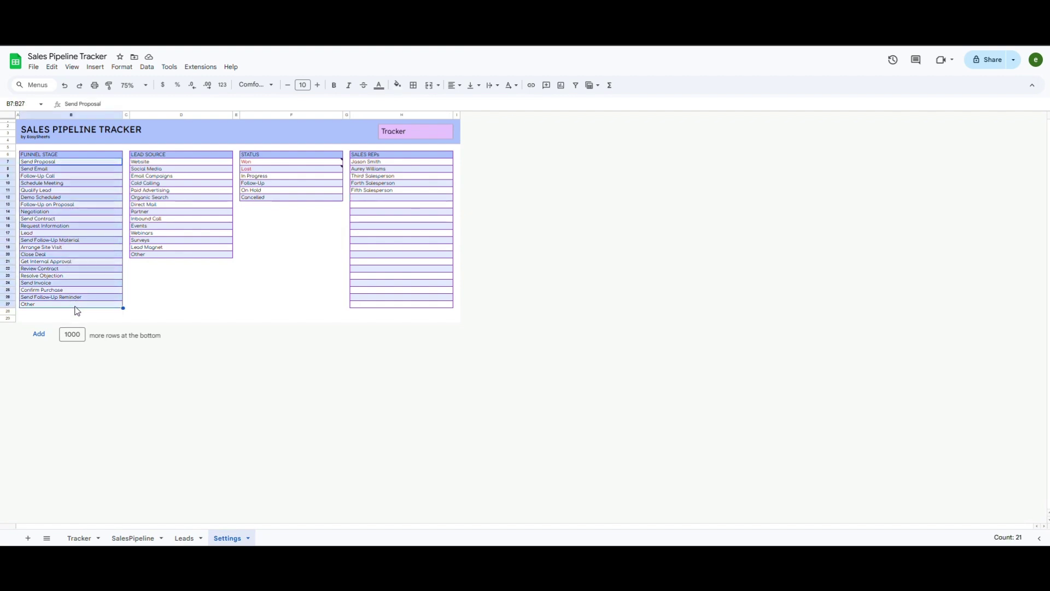
{"action": "left_click", "coordinate": [200, 276]}
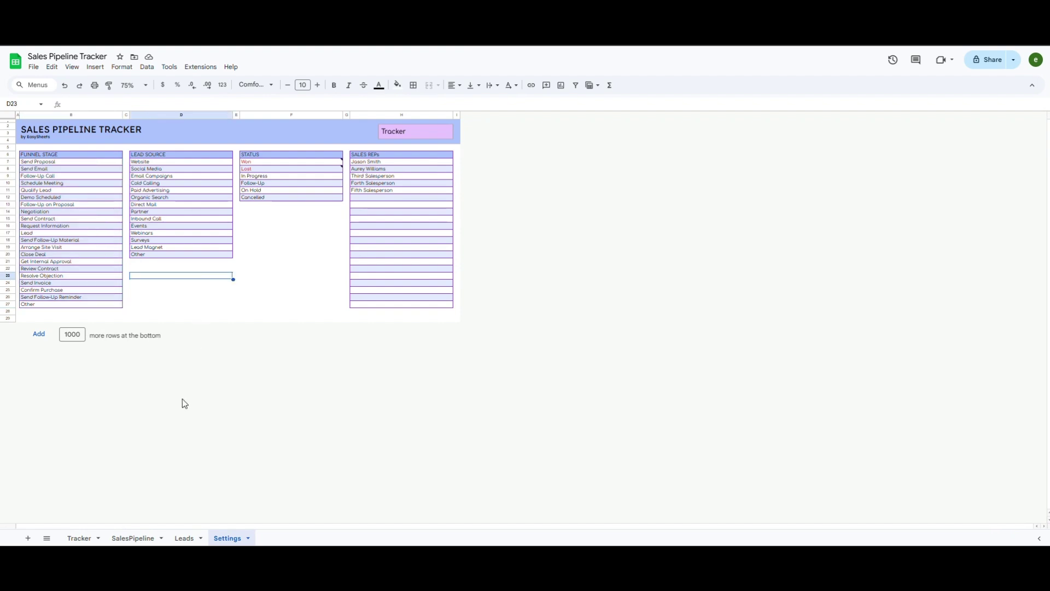
{"action": "left_click", "coordinate": [132, 539]}
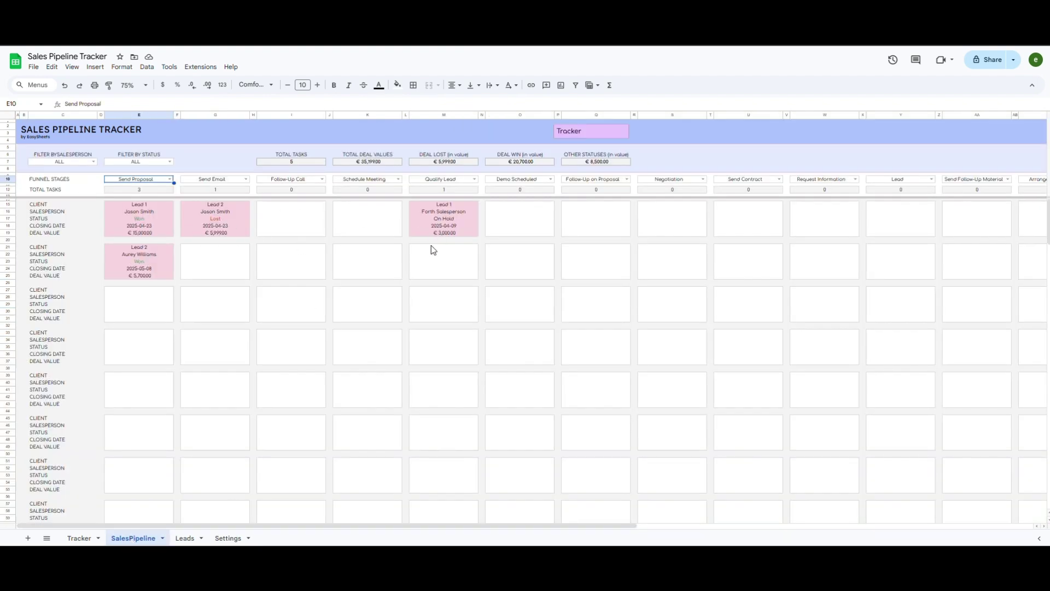
Step: Filter the board to the first salesperson and Won status, then reset Salesperson to ALL
{"action": "left_click", "coordinate": [94, 162]}
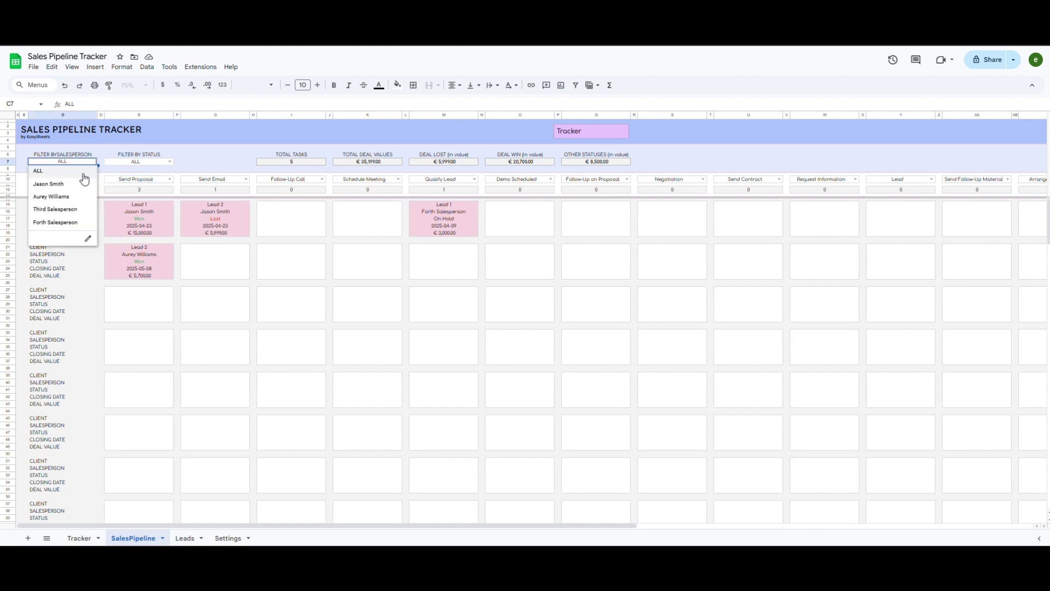
{"action": "left_click", "coordinate": [49, 184]}
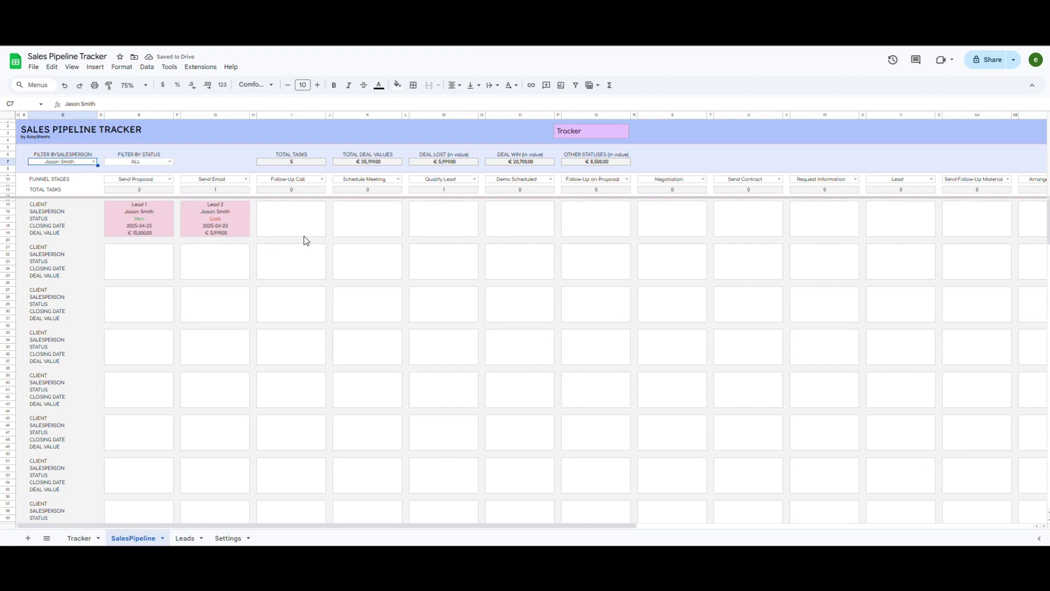
{"action": "left_click", "coordinate": [170, 162]}
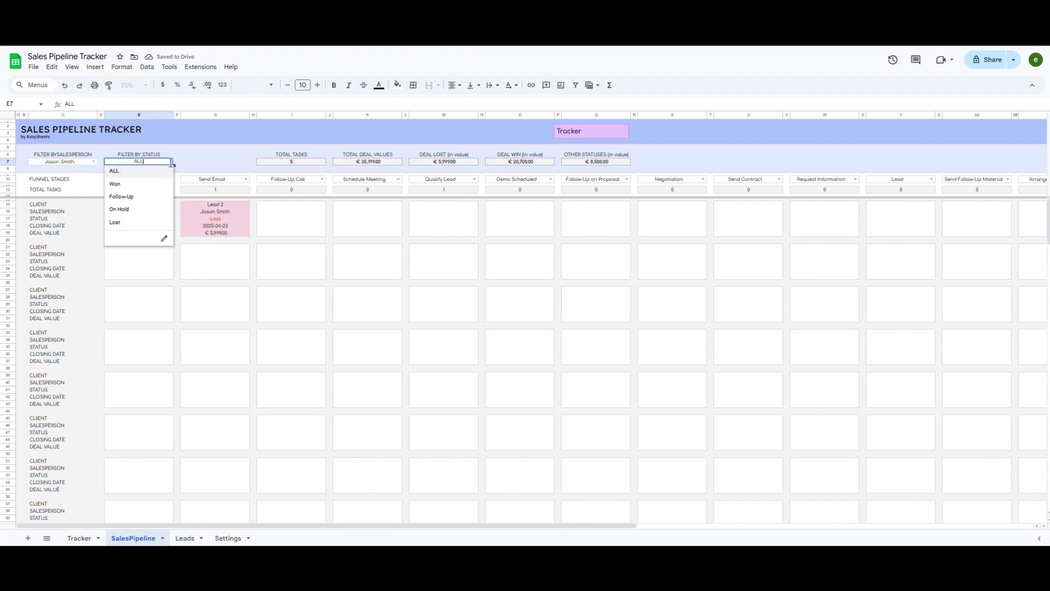
{"action": "left_click", "coordinate": [141, 186]}
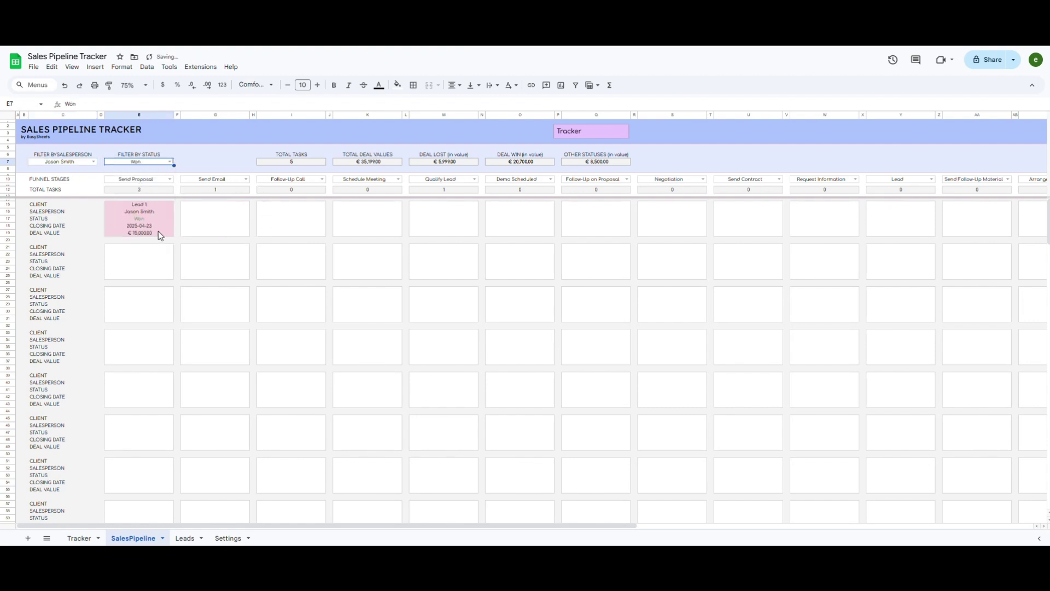
{"action": "left_click", "coordinate": [95, 163]}
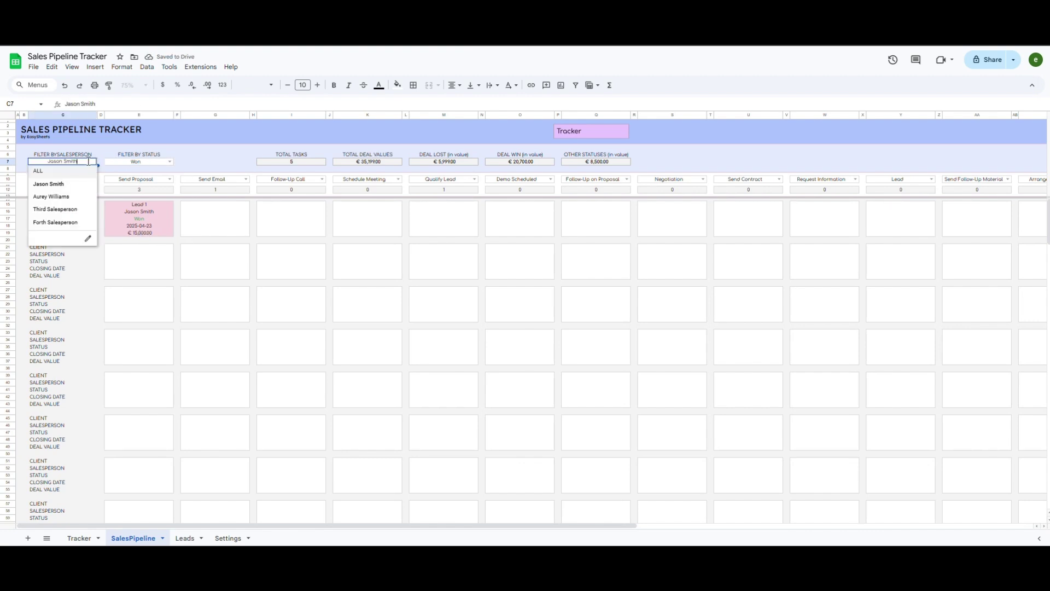
{"action": "left_click", "coordinate": [53, 174]}
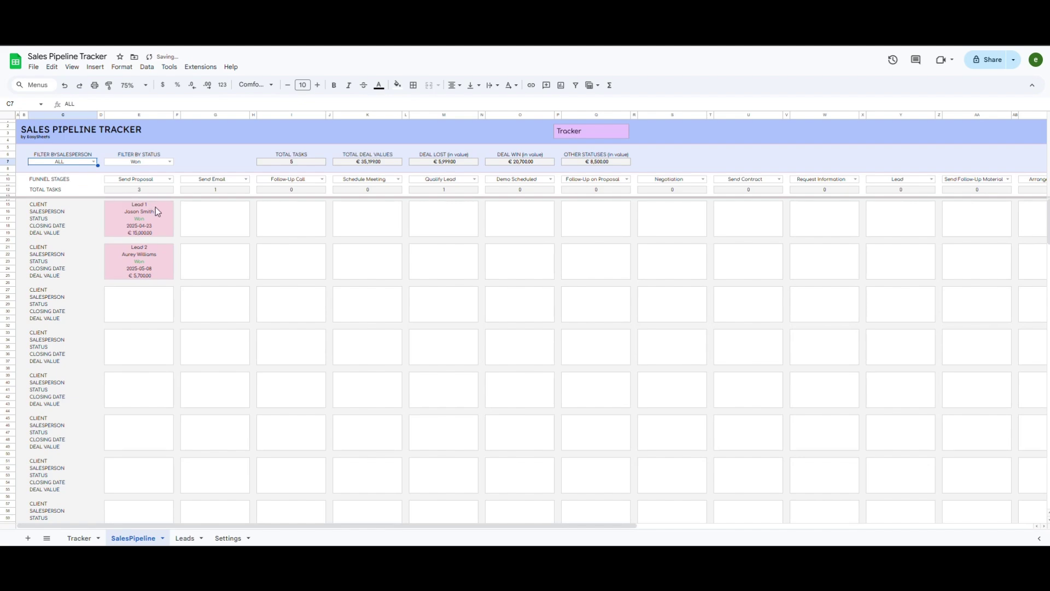